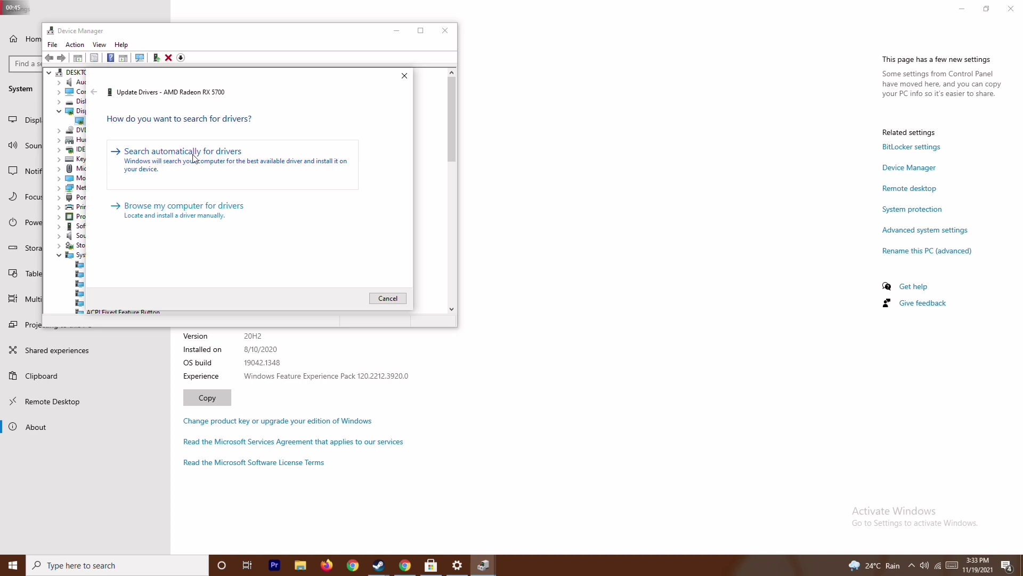
Search automatically for updated drivers for the AMD Radeon RX 5700, then close the driver wizard, Device Manager and the About settings.
left_click(191, 154)
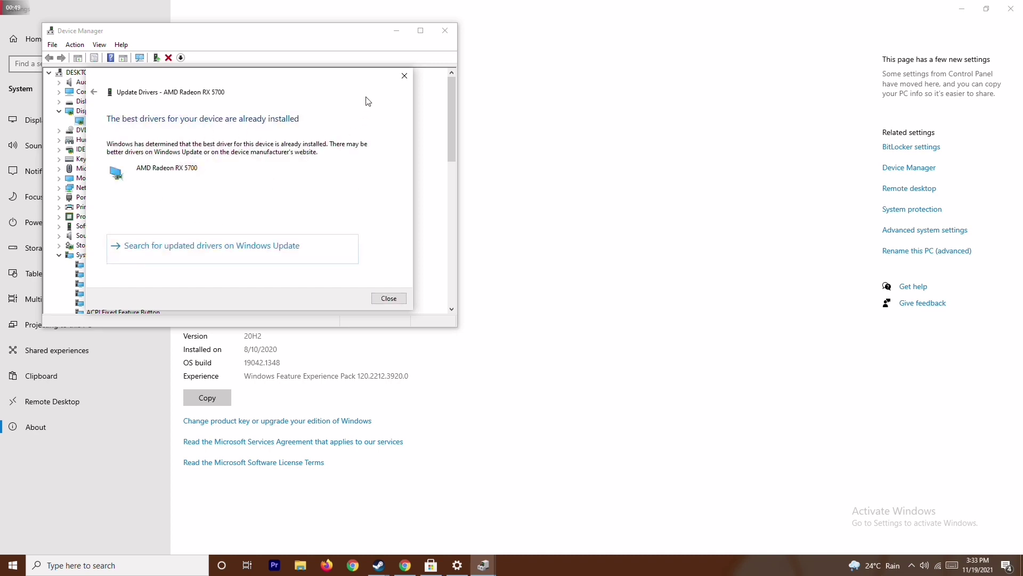
left_click(404, 75)
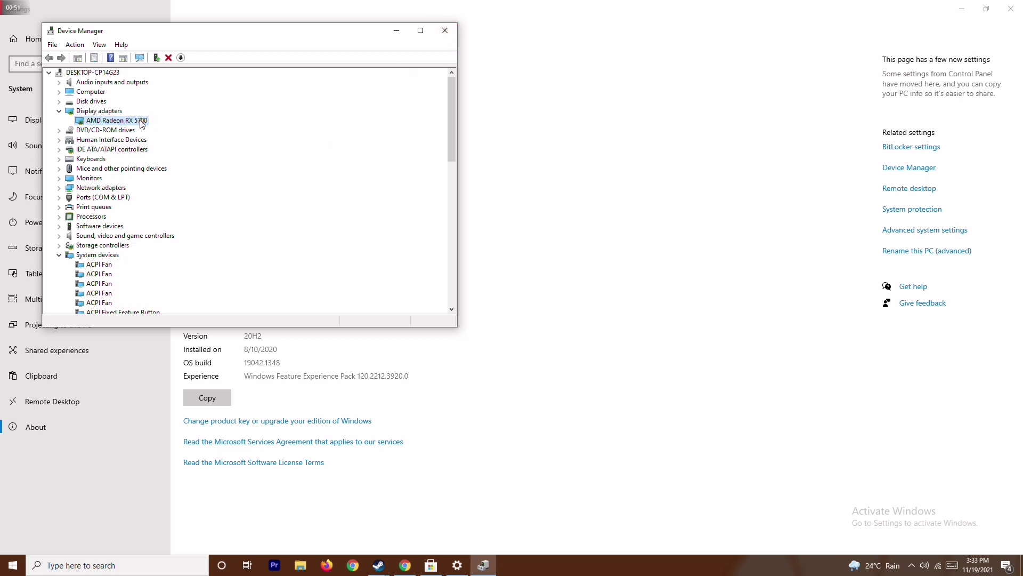
left_click(59, 111)
left_click(59, 246)
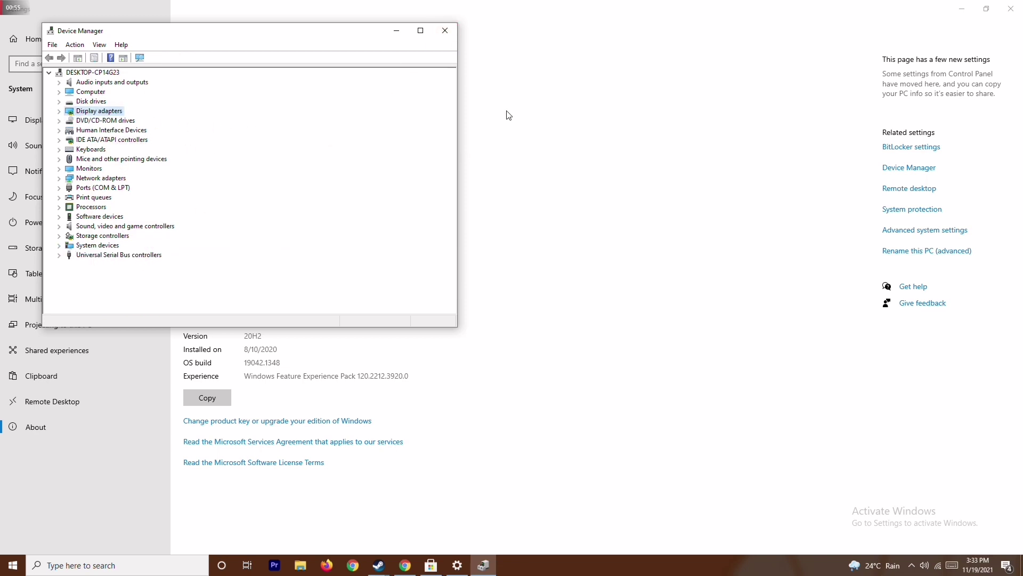
left_click(445, 31)
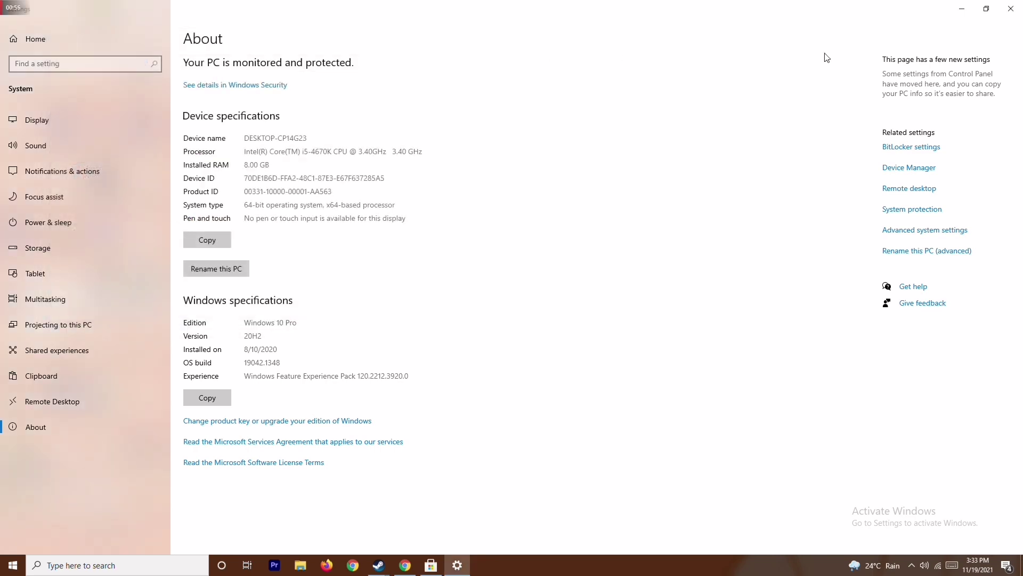
left_click(1010, 9)
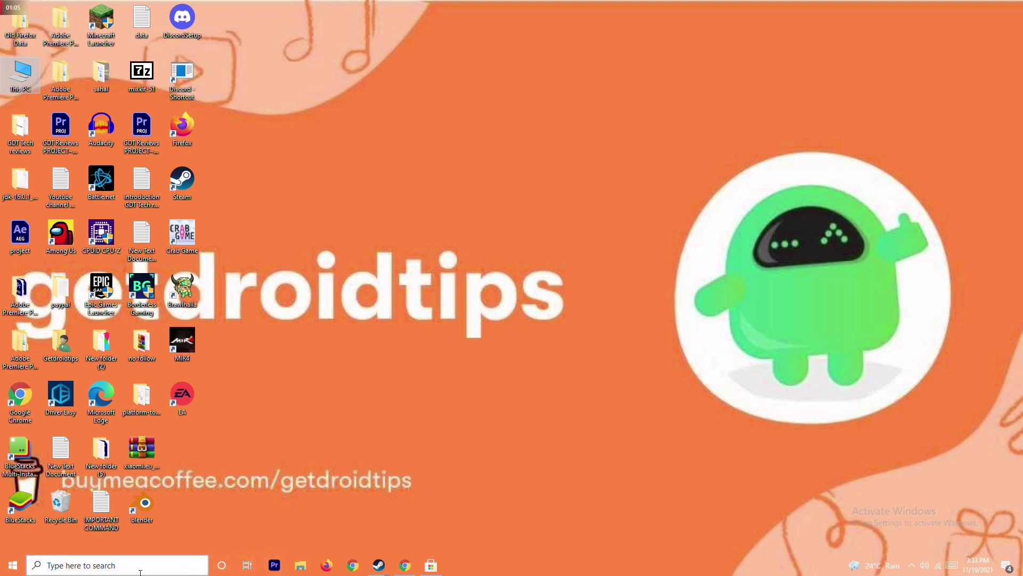
Open the Windows Update page in Settings to review the update status, then close Settings.
left_click(85, 564)
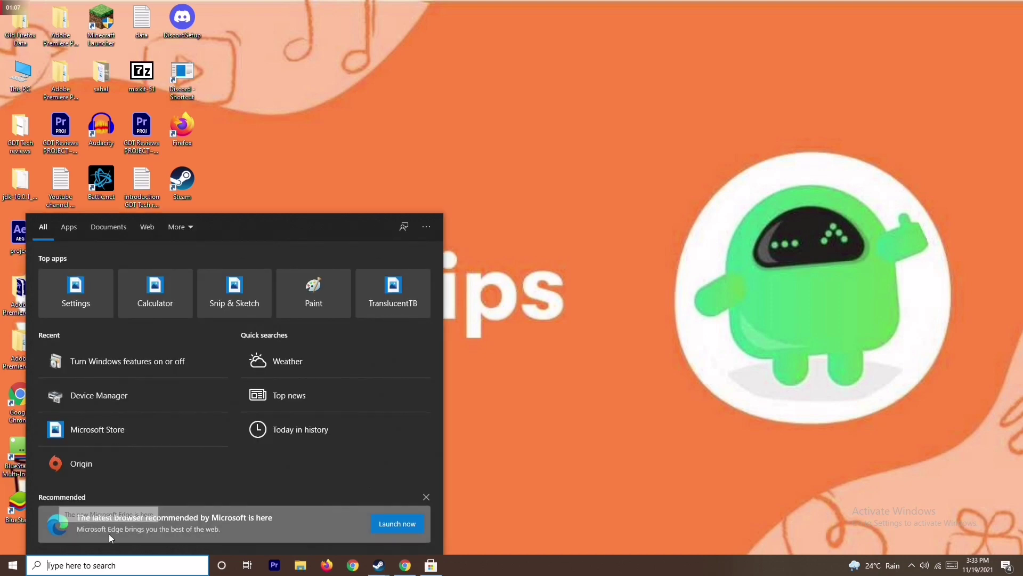
type("sett")
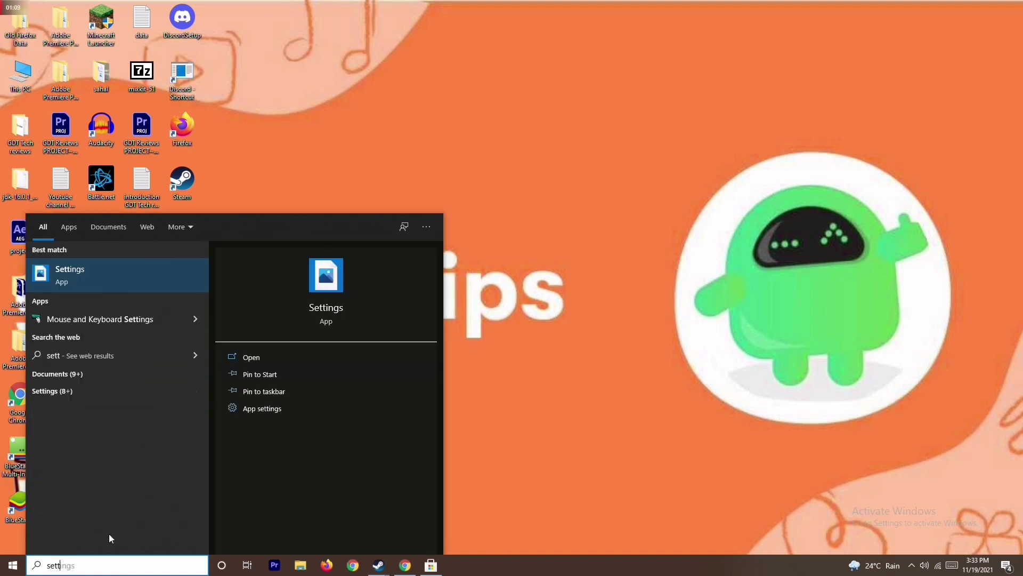
left_click(145, 277)
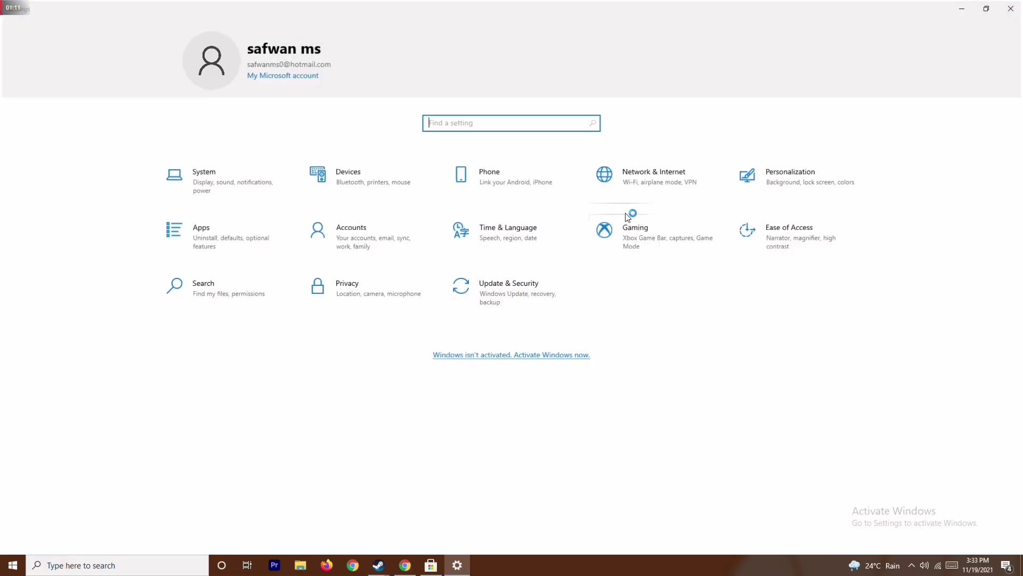
left_click(518, 294)
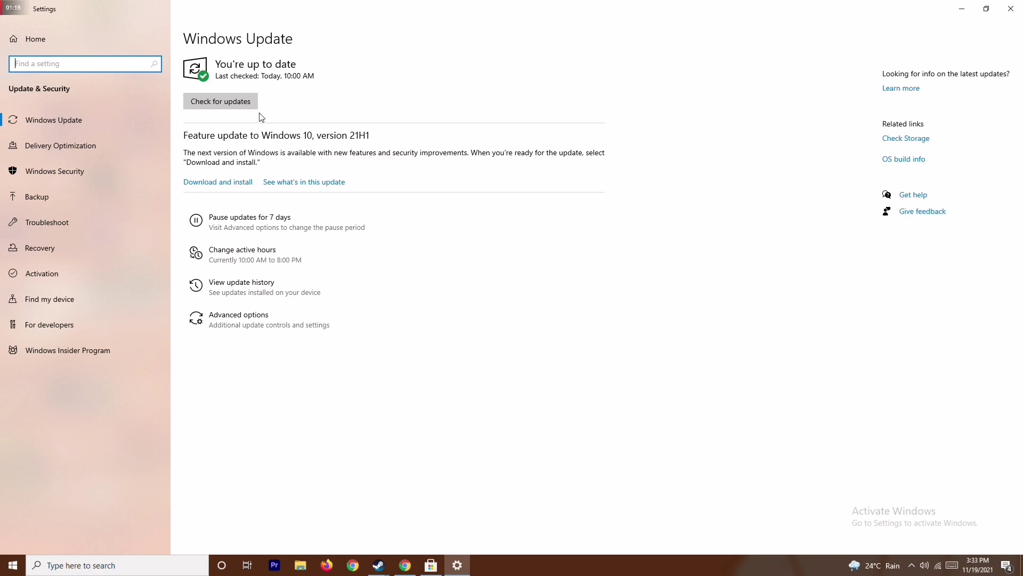
left_click(1009, 12)
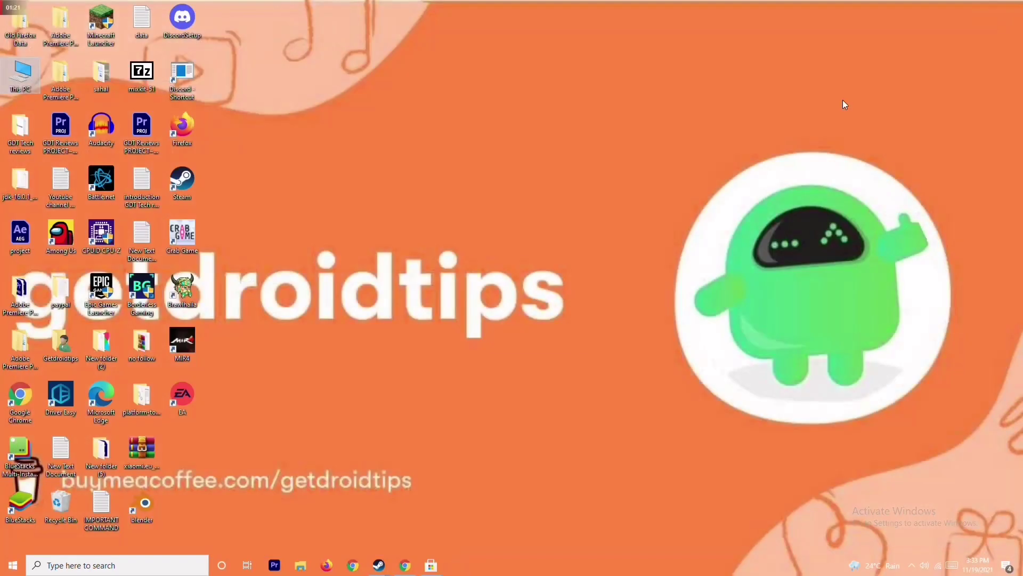
End the Microsoft Store process in Task Manager, then close Task Manager.
right_click(625, 196)
left_click(561, 244)
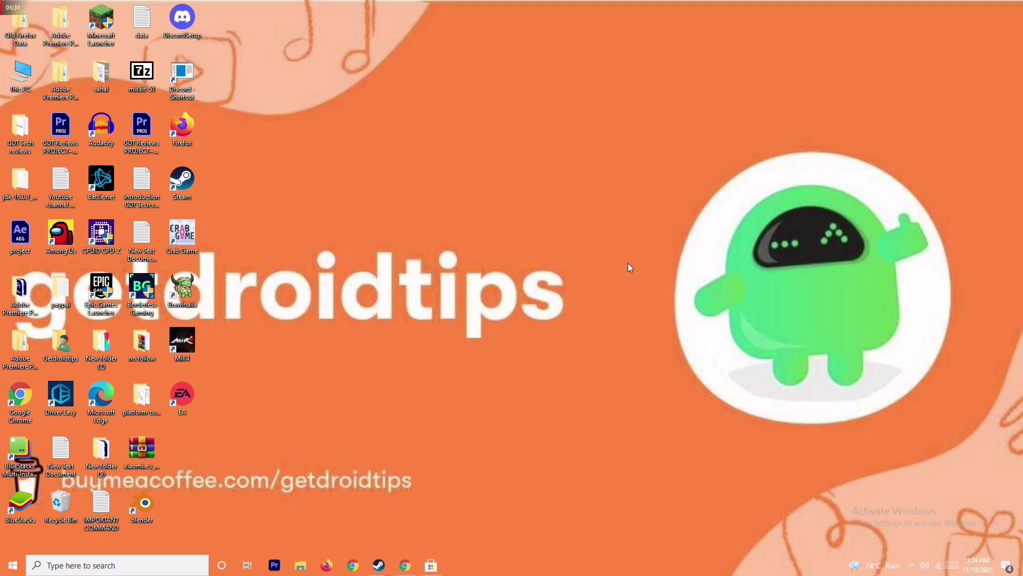
right_click(541, 566)
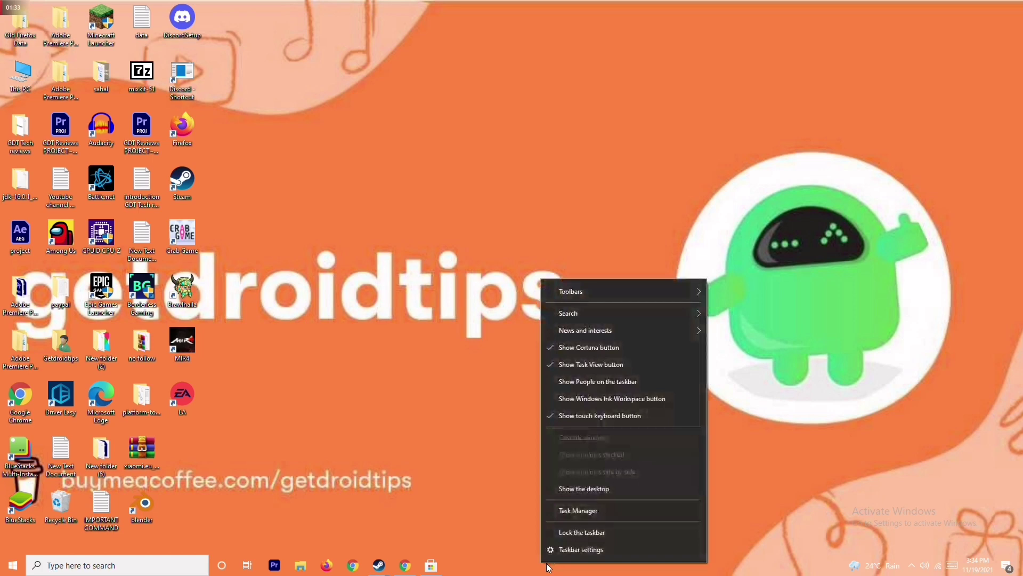
left_click(611, 515)
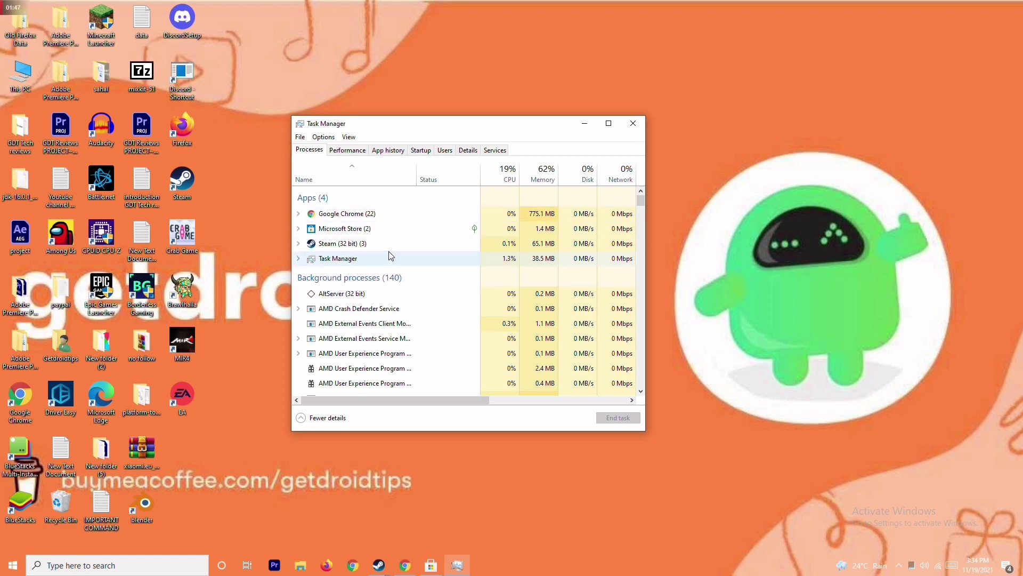
left_click(401, 226)
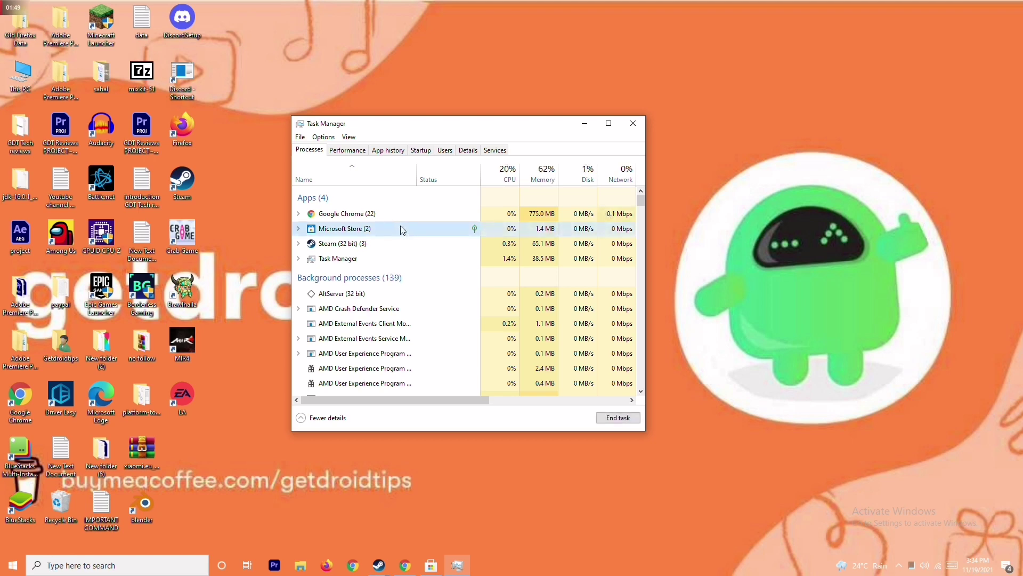
right_click(435, 233)
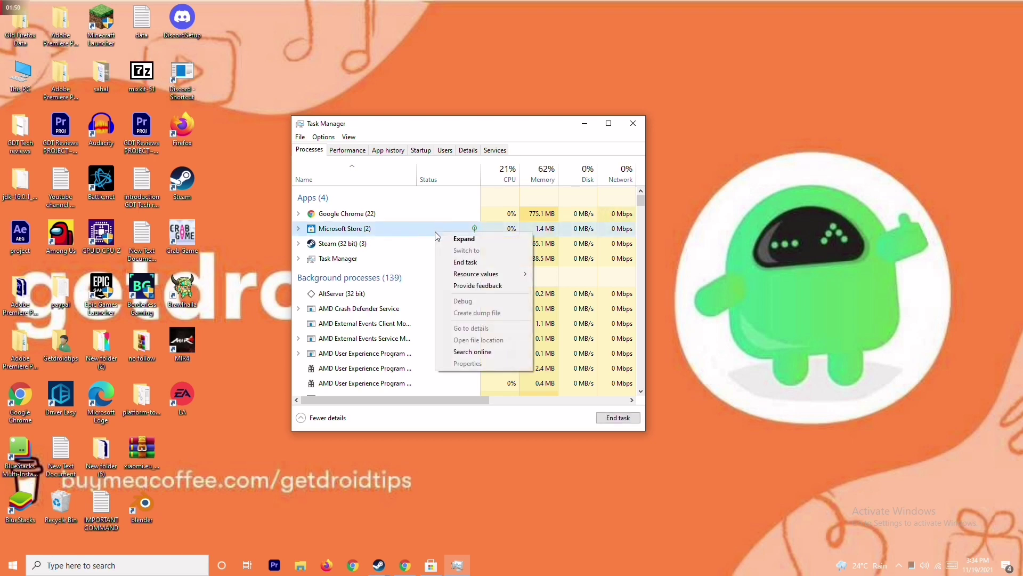
left_click(463, 262)
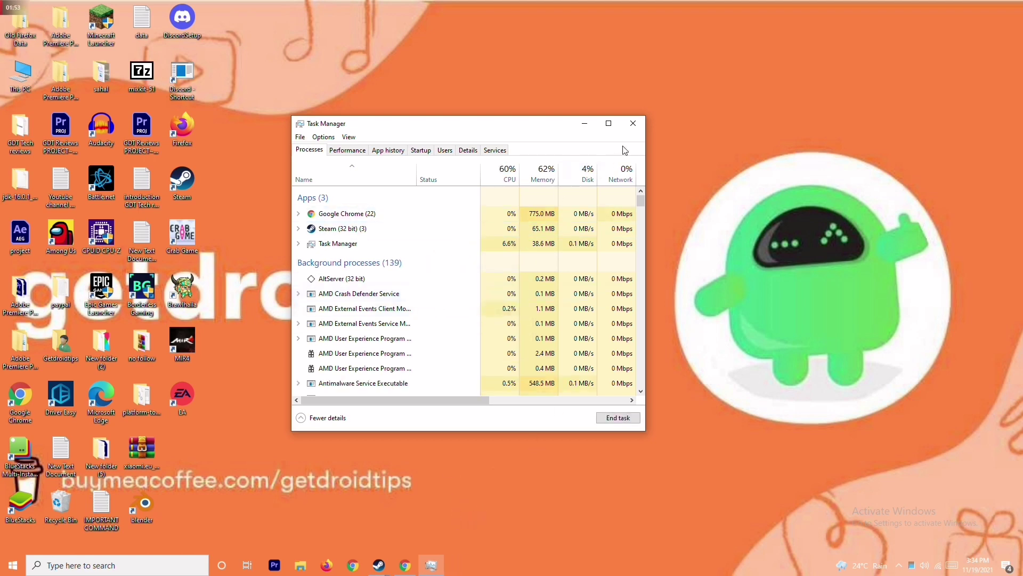
left_click(634, 125)
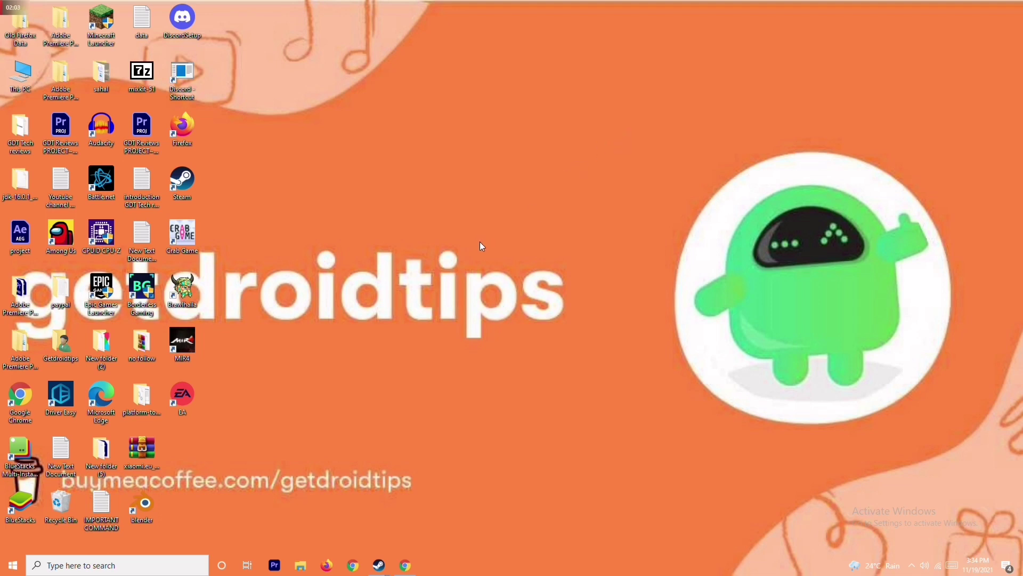
right_click(187, 248)
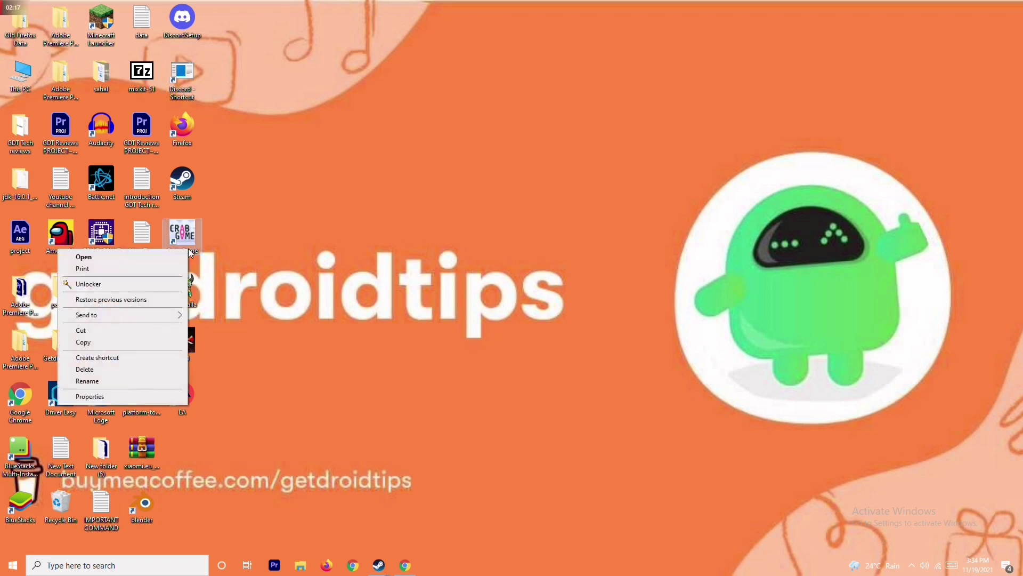
left_click(248, 236)
right_click(191, 239)
left_click(265, 247)
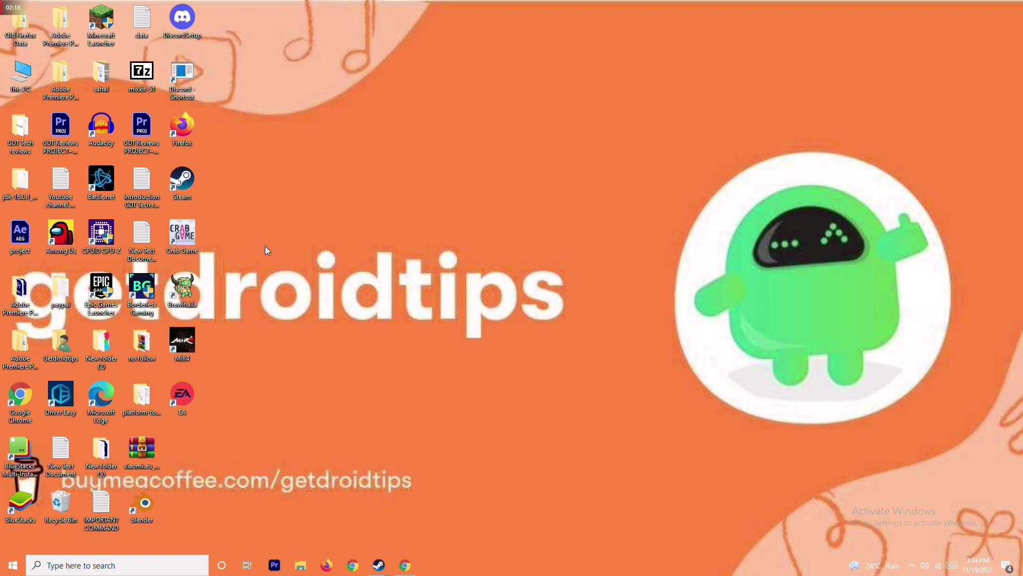
right_click(182, 252)
left_click(133, 401)
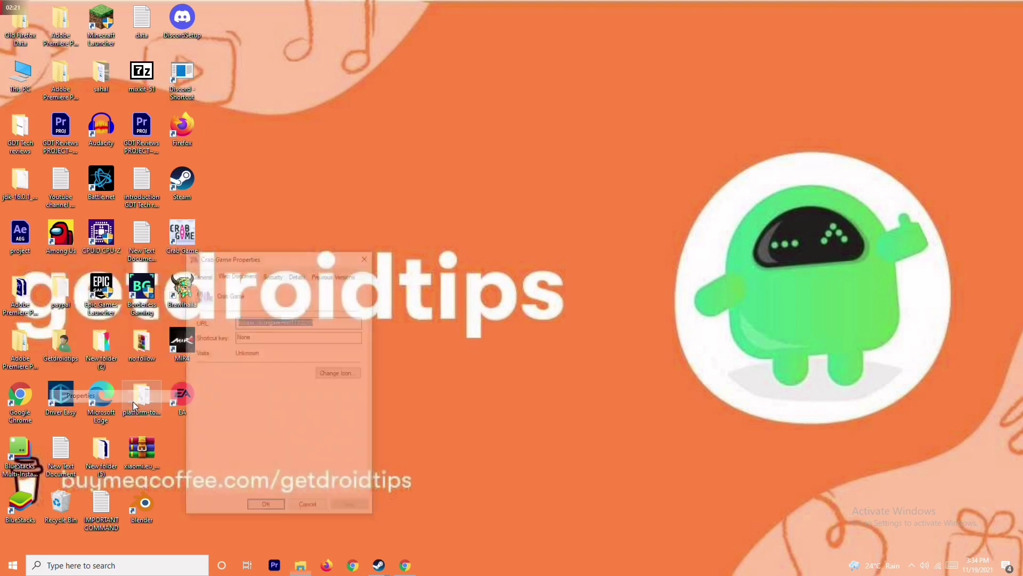
left_click(367, 256)
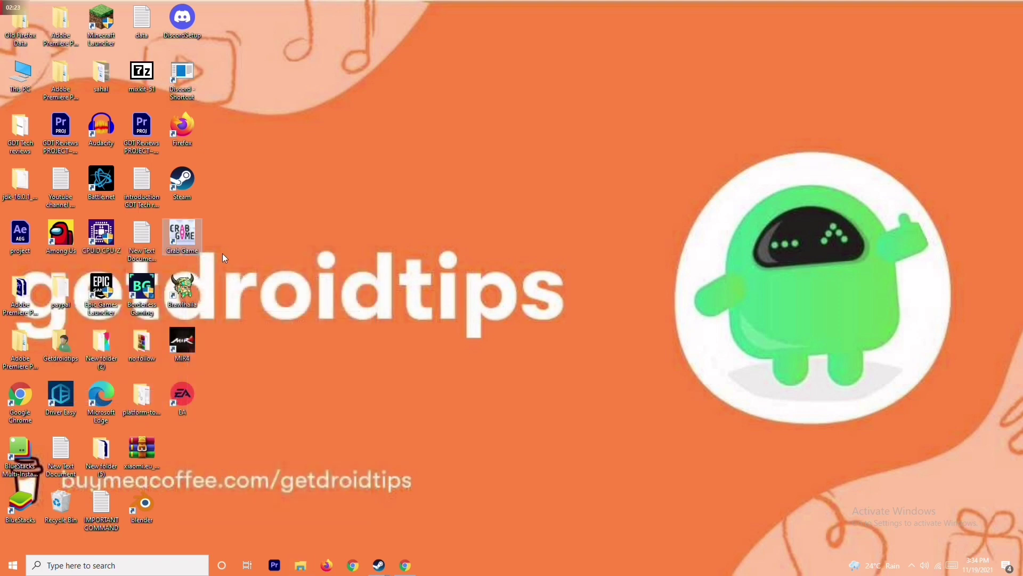
Switch to Steam and browse to Crab Game's local files folder from the game's properties.
left_click(379, 564)
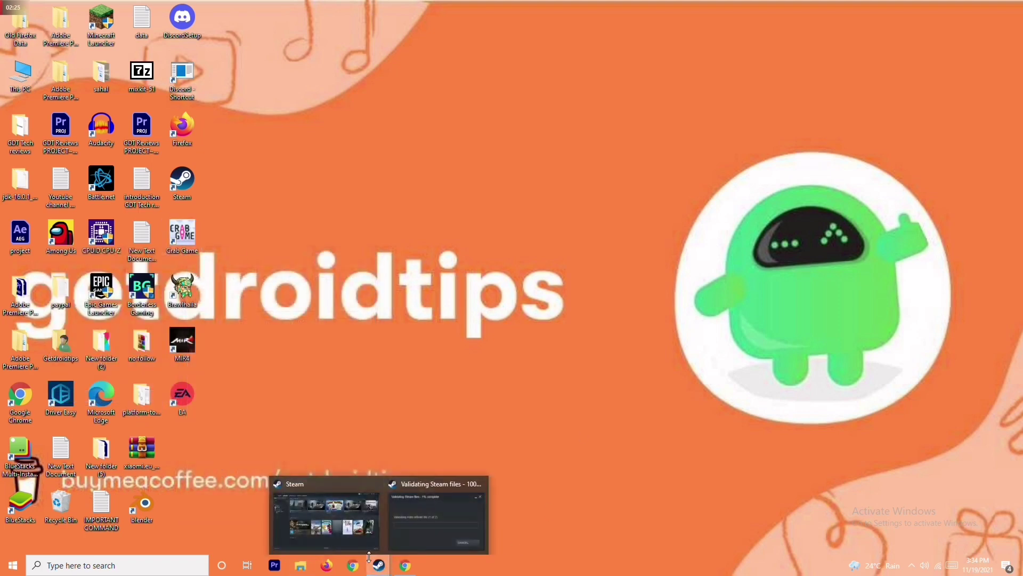
left_click(354, 508)
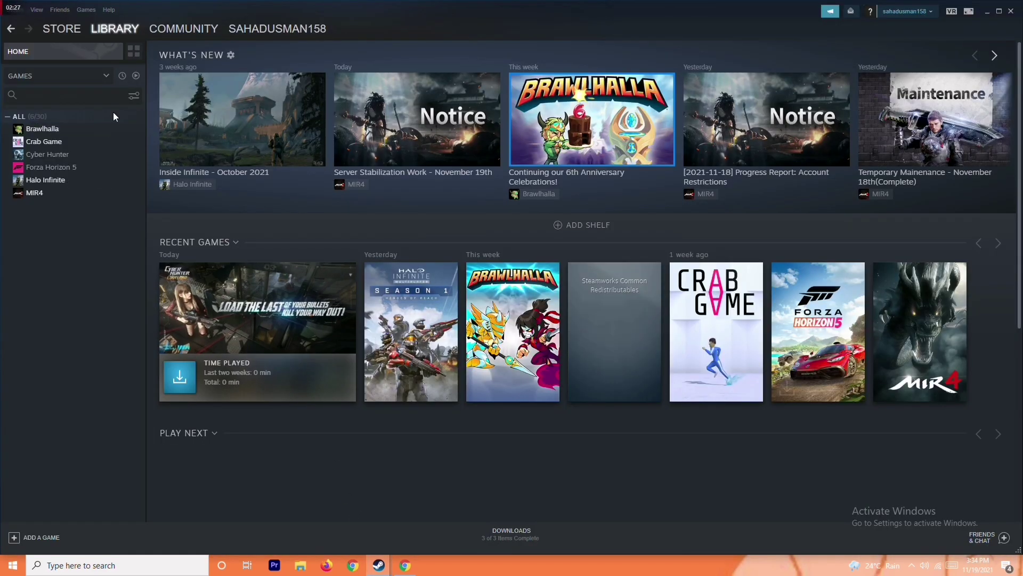
right_click(99, 142)
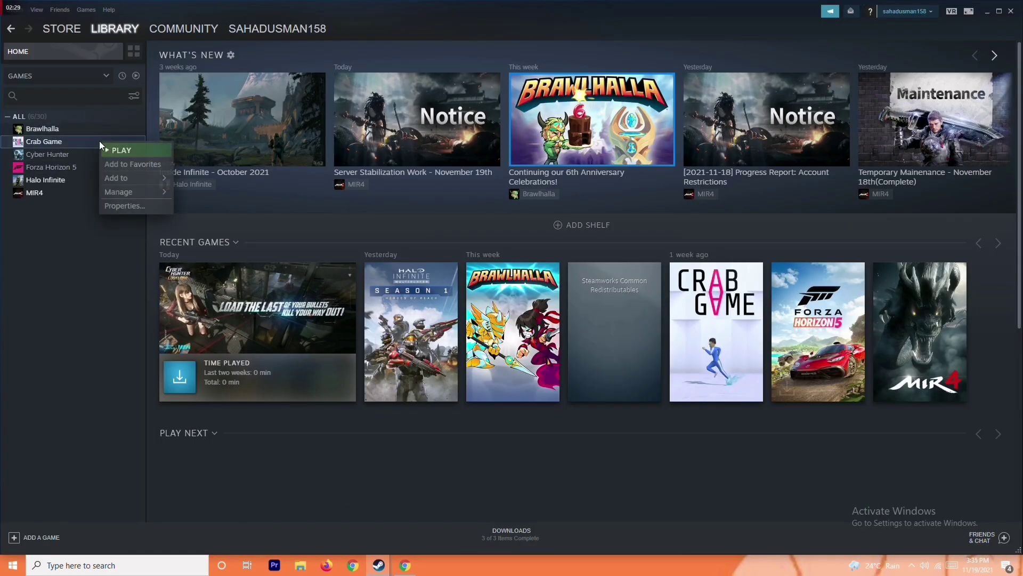
left_click(133, 206)
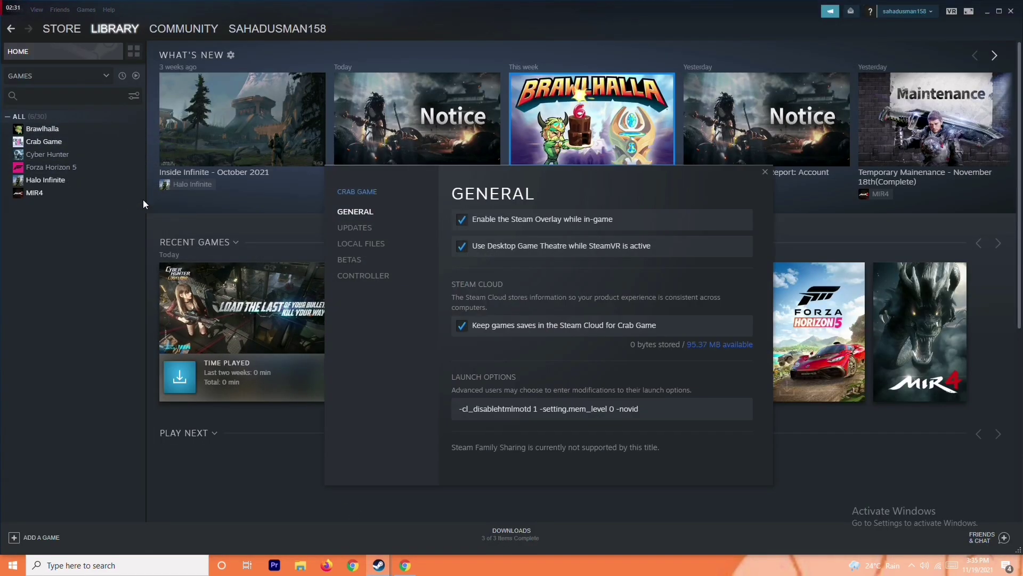
left_click(388, 242)
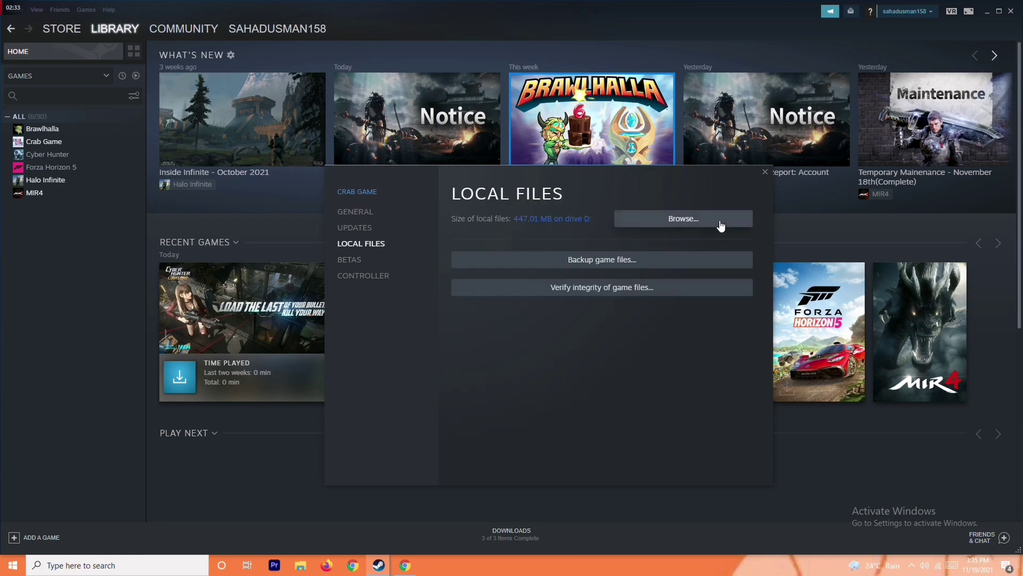
left_click(681, 218)
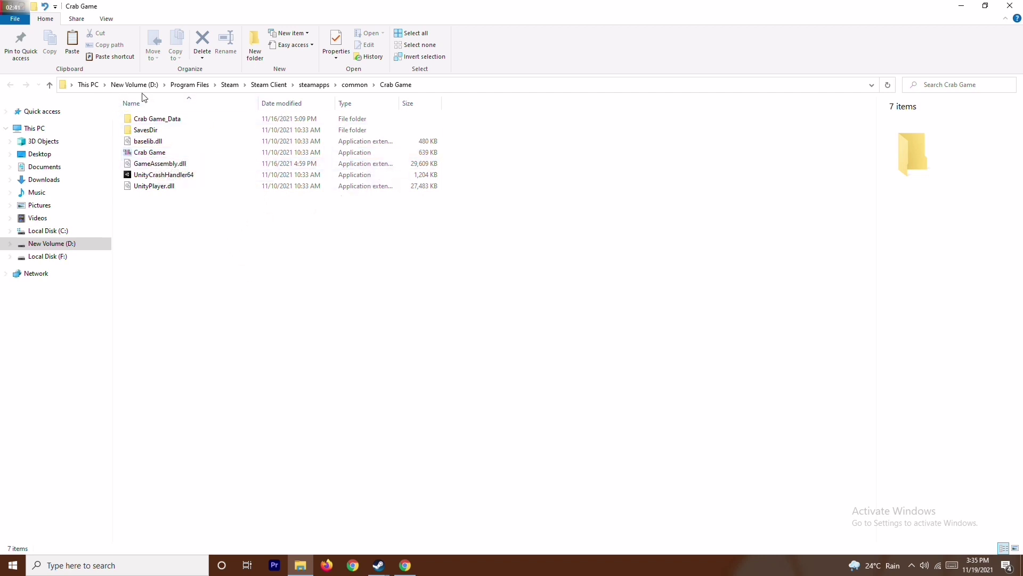
Check the Run as administrator option for the Crab Game application, then close its folder and properties and minimize Steam.
left_click(163, 154)
right_click(163, 154)
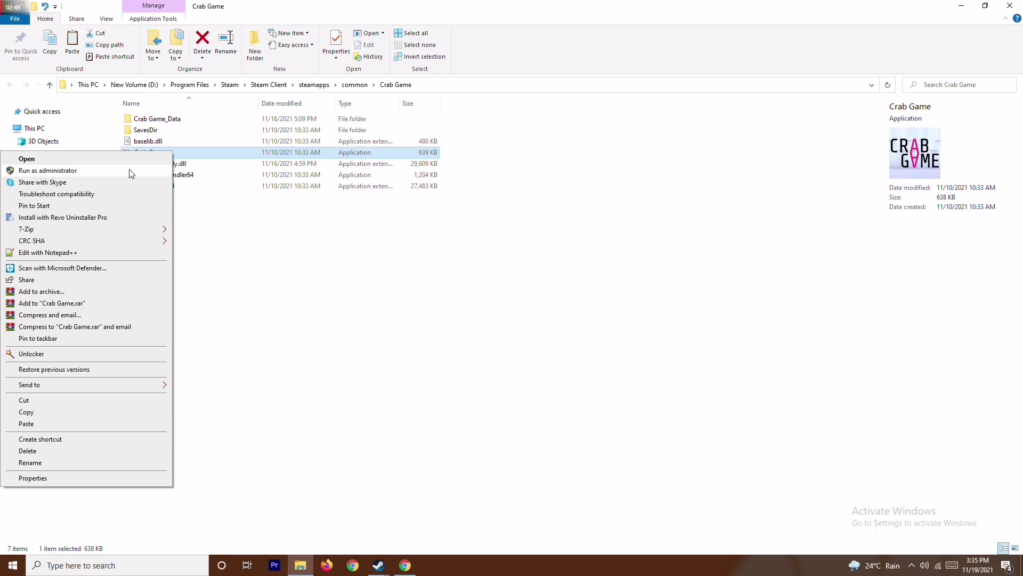
left_click(322, 248)
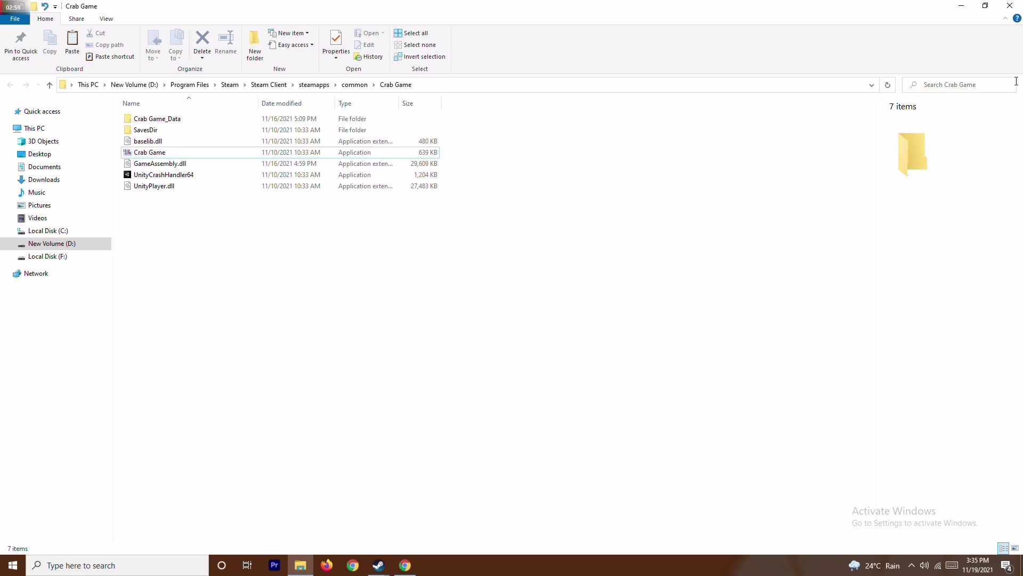
left_click(1010, 5)
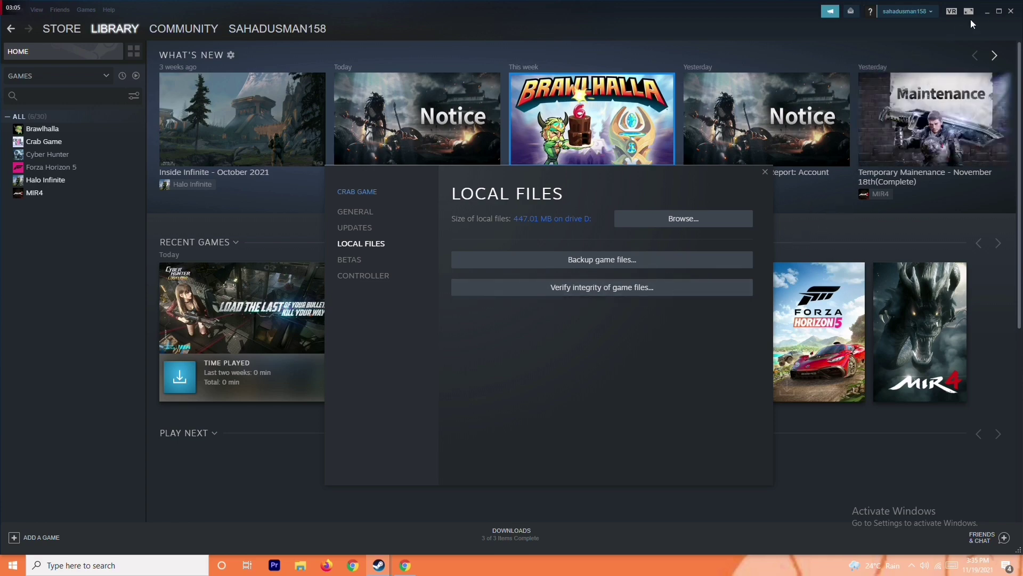
left_click(987, 11)
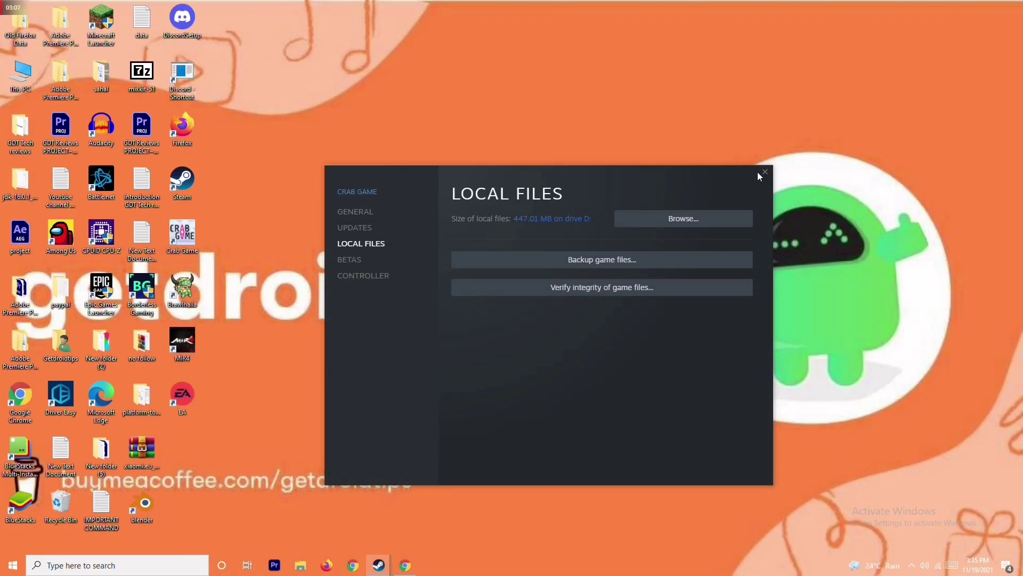
left_click(763, 171)
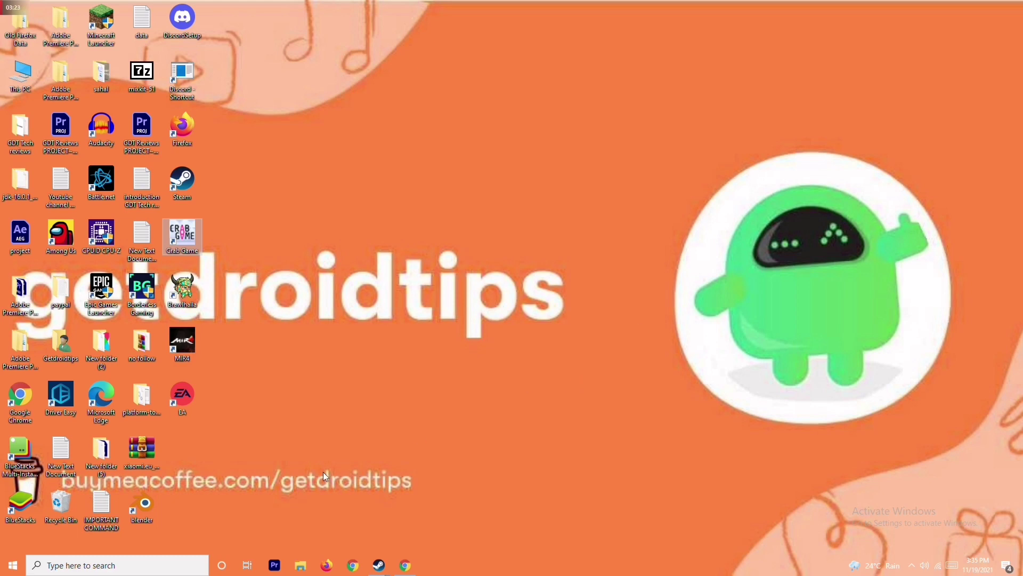
Search Windows for "windows", open Windows Defender Firewall and go to its page for turning the firewall on or off.
left_click(127, 565)
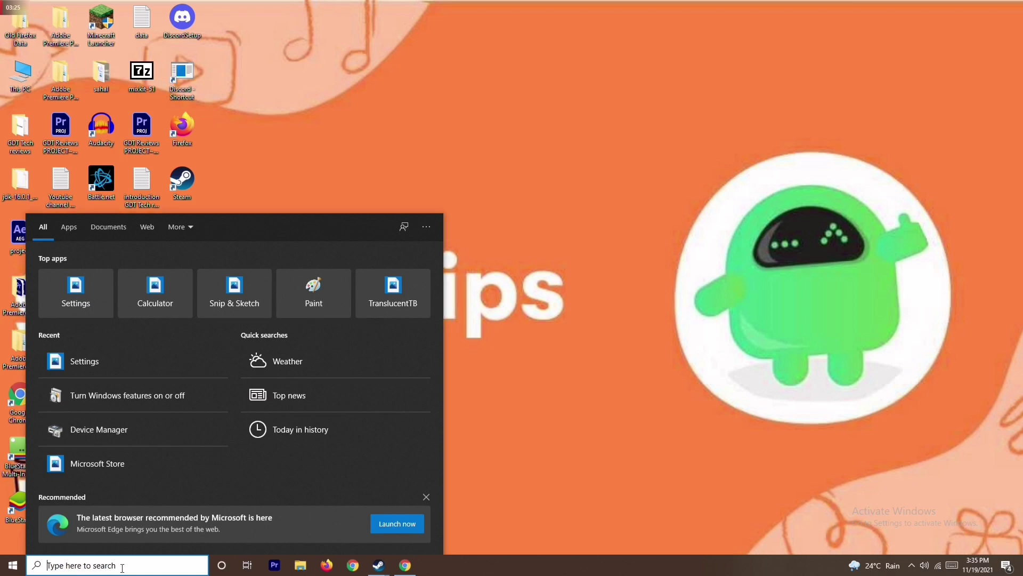
type("w")
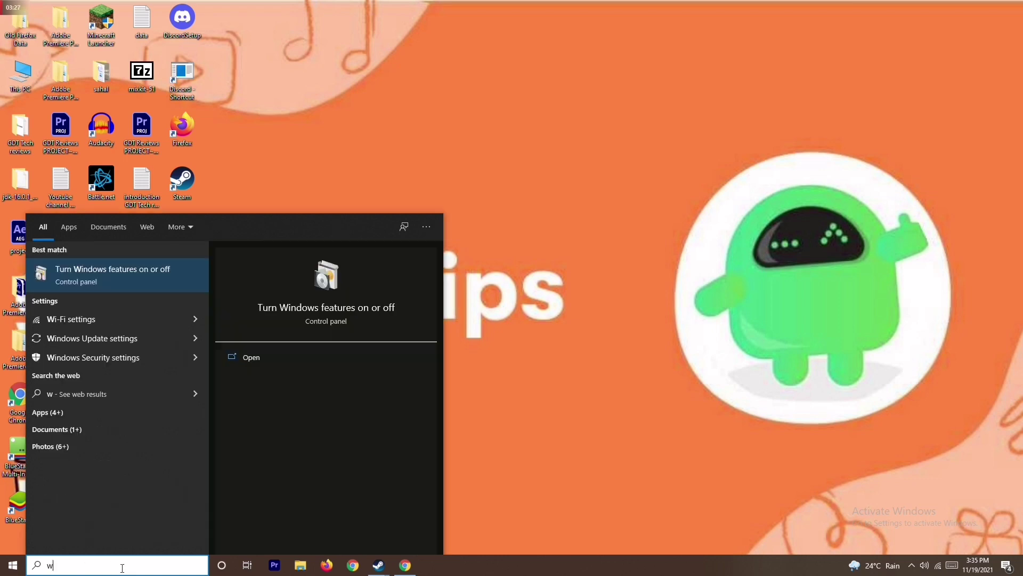
type("indows")
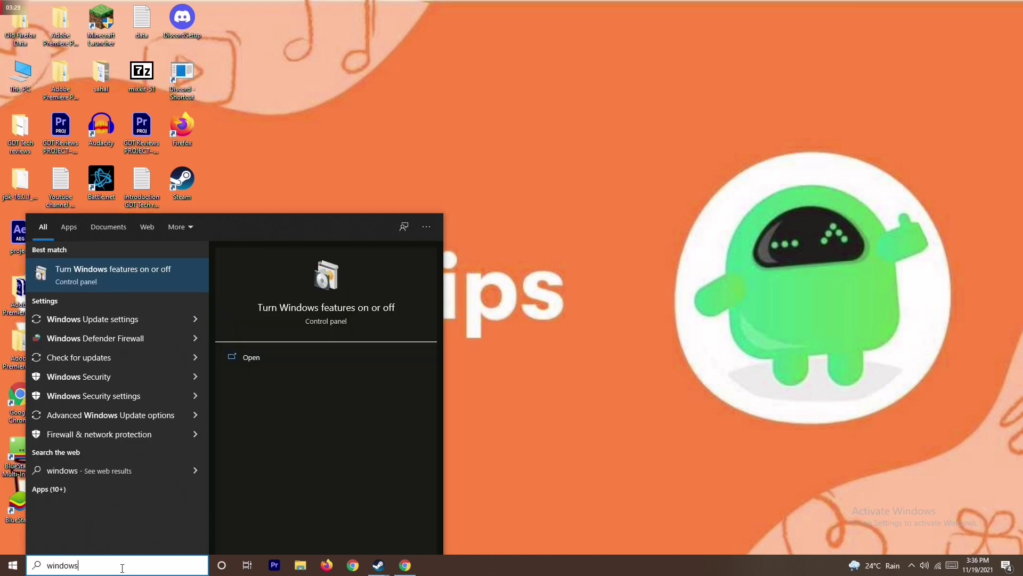
left_click(146, 338)
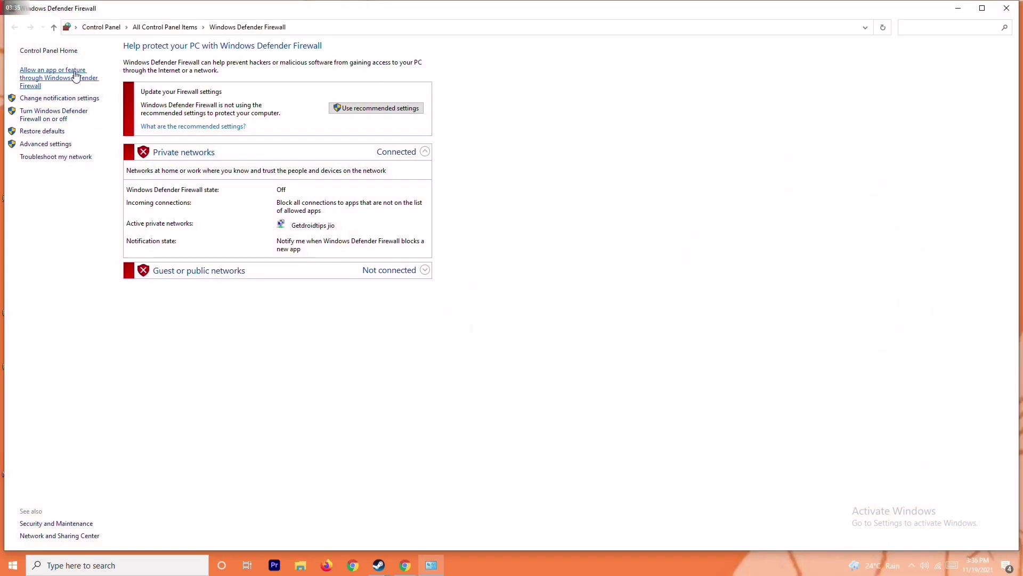
left_click(57, 105)
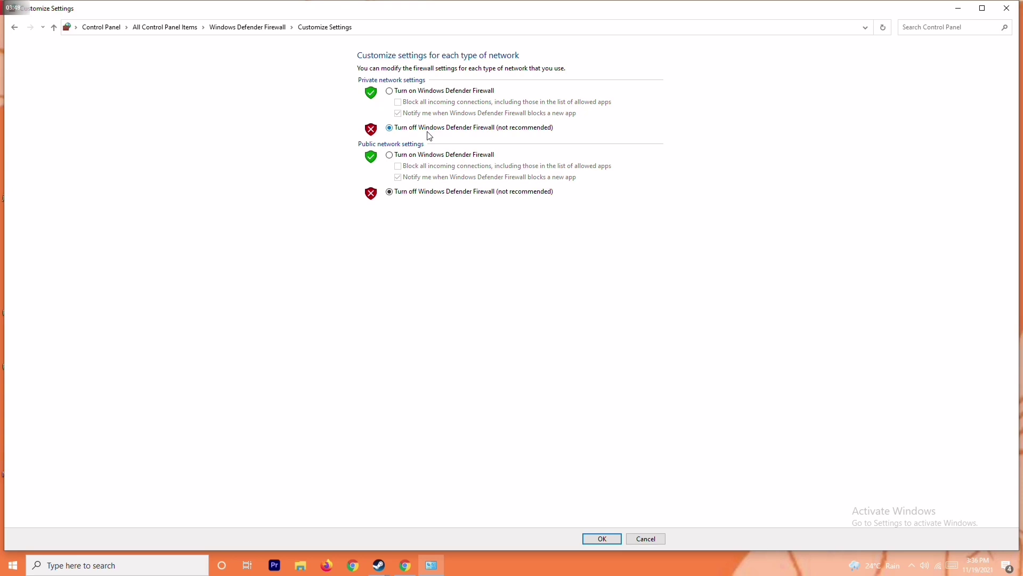
Try switching the private network firewall on and back to Turn off Windows Defender Firewall, then close the window without applying.
left_click(410, 92)
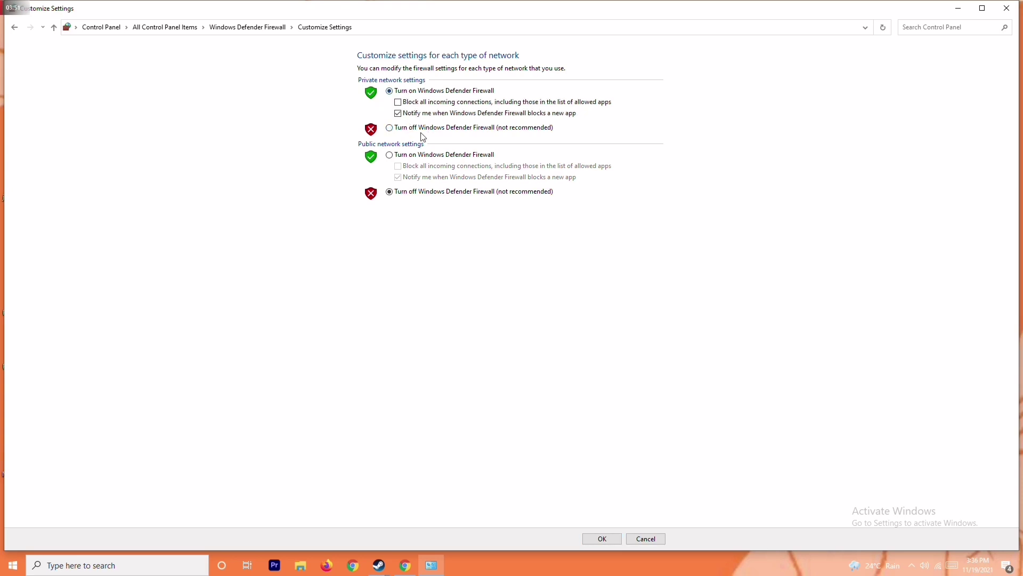
left_click(417, 128)
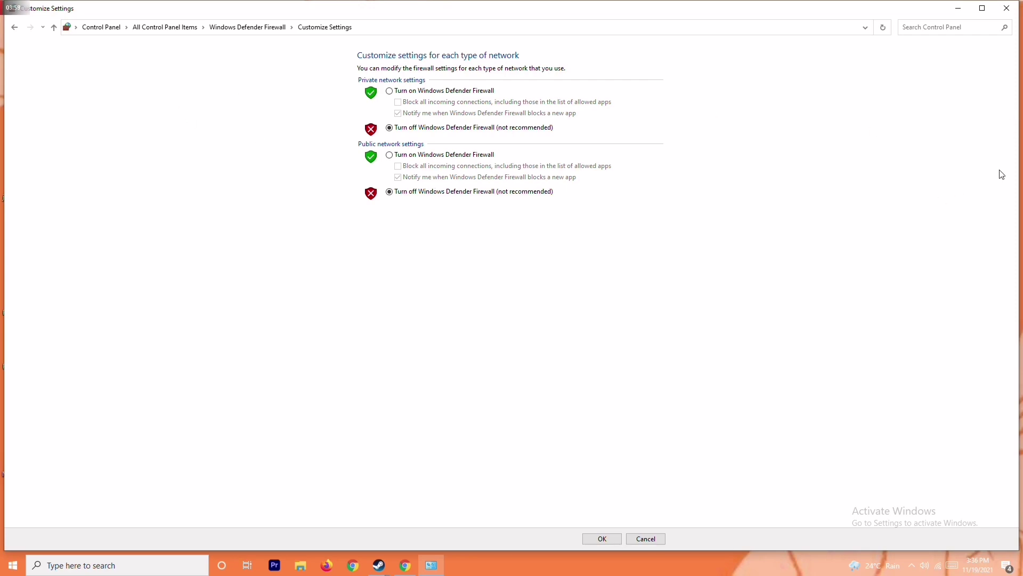
left_click(1006, 8)
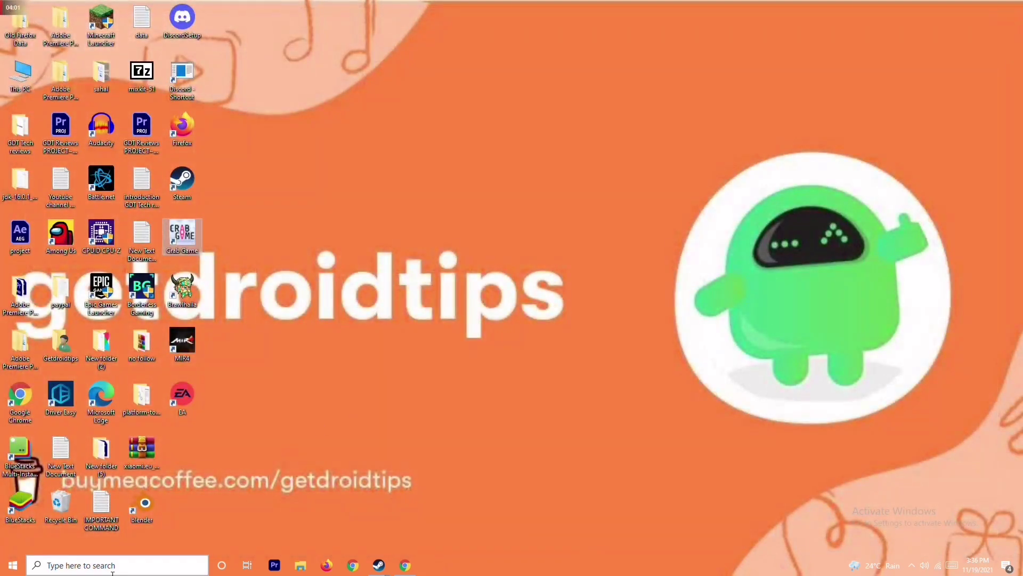
Show the computer's Sleep, Shut down and Restart power options, then dismiss them.
left_click(13, 564)
left_click(20, 537)
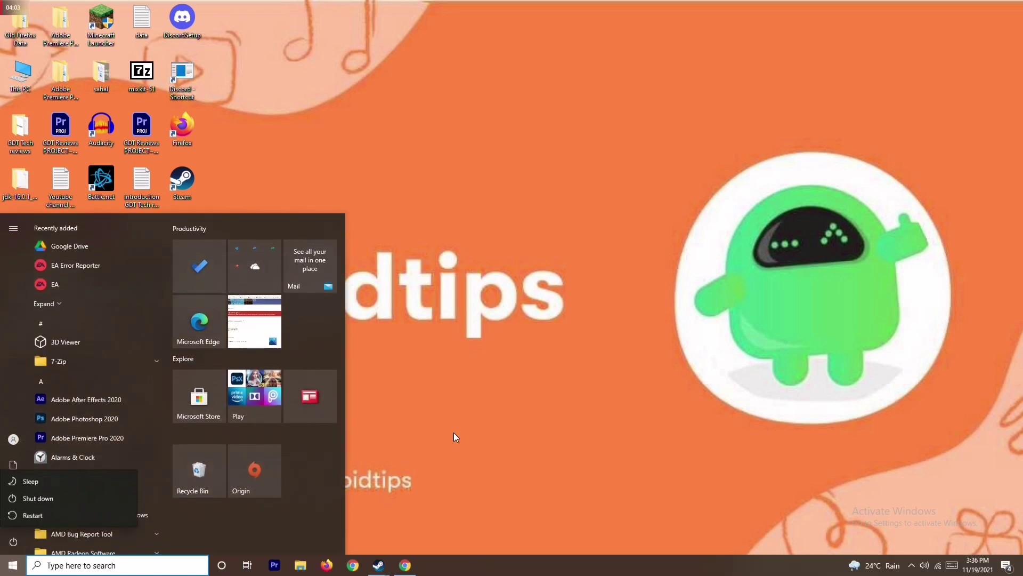
left_click(534, 375)
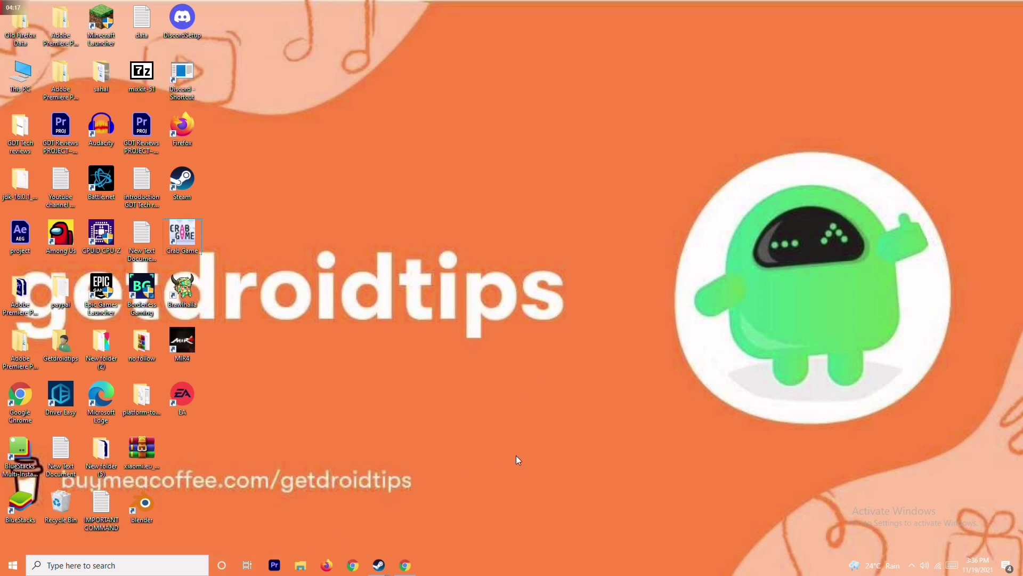
Open the Virus & threat protection settings of Windows Security by way of Update & Security in Settings.
key("super+i")
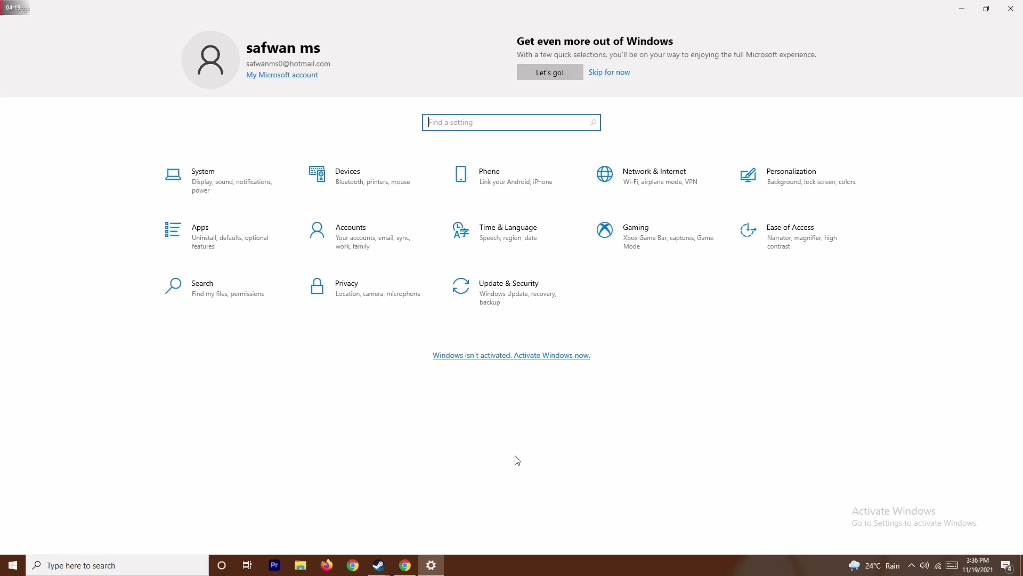
left_click(521, 286)
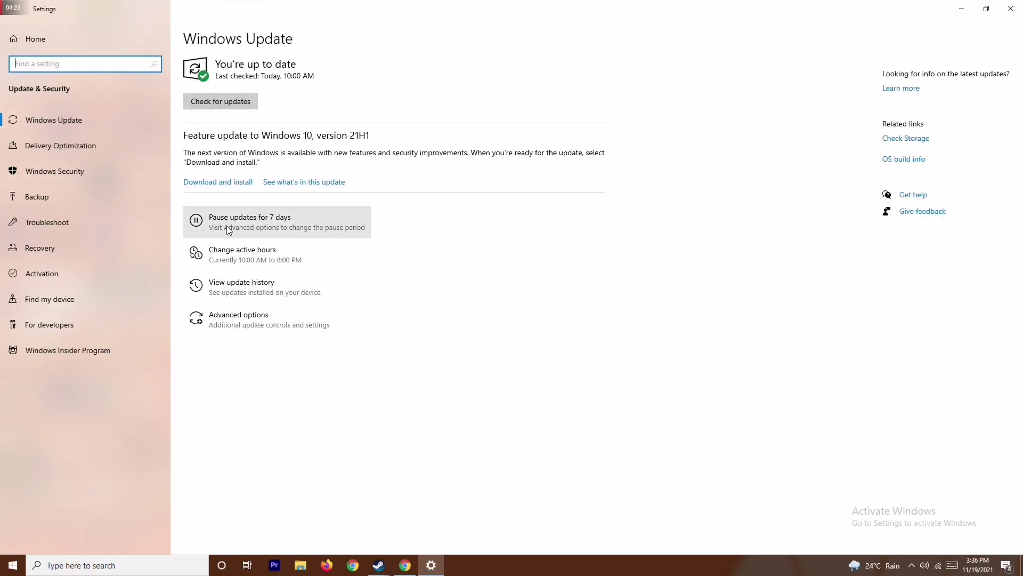
left_click(67, 174)
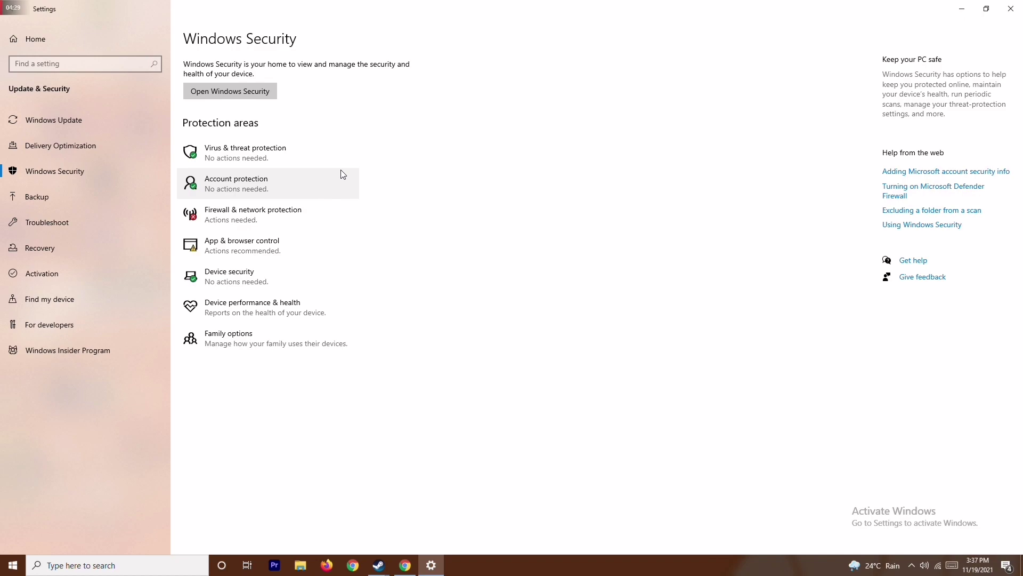
left_click(311, 156)
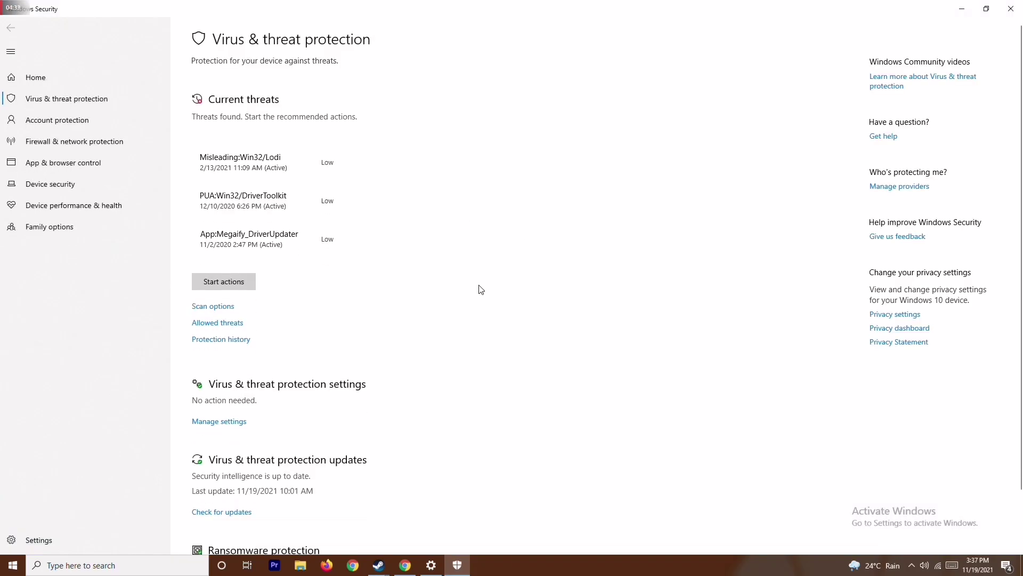
scroll(477, 292, "down", 1)
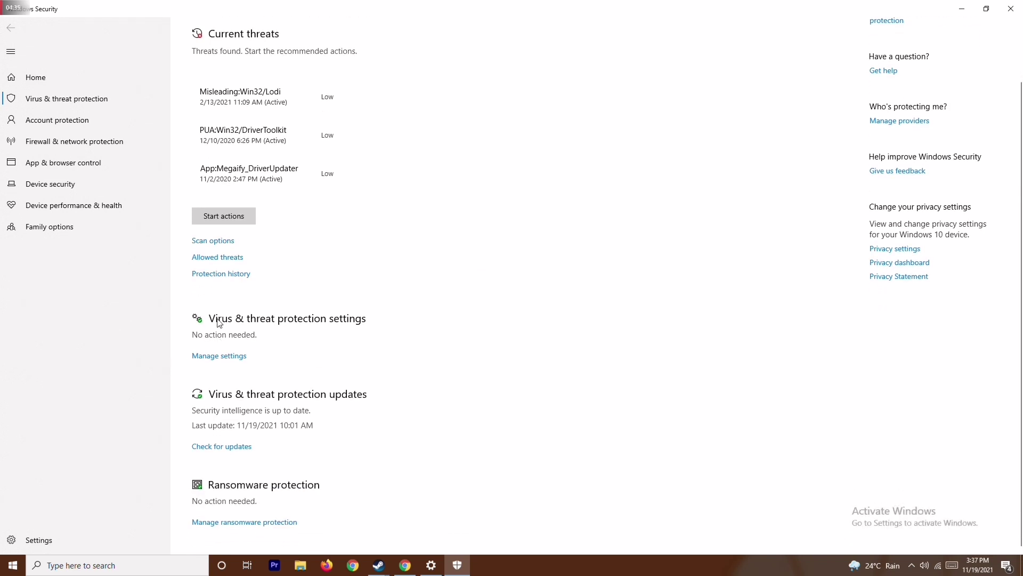
left_click(229, 362)
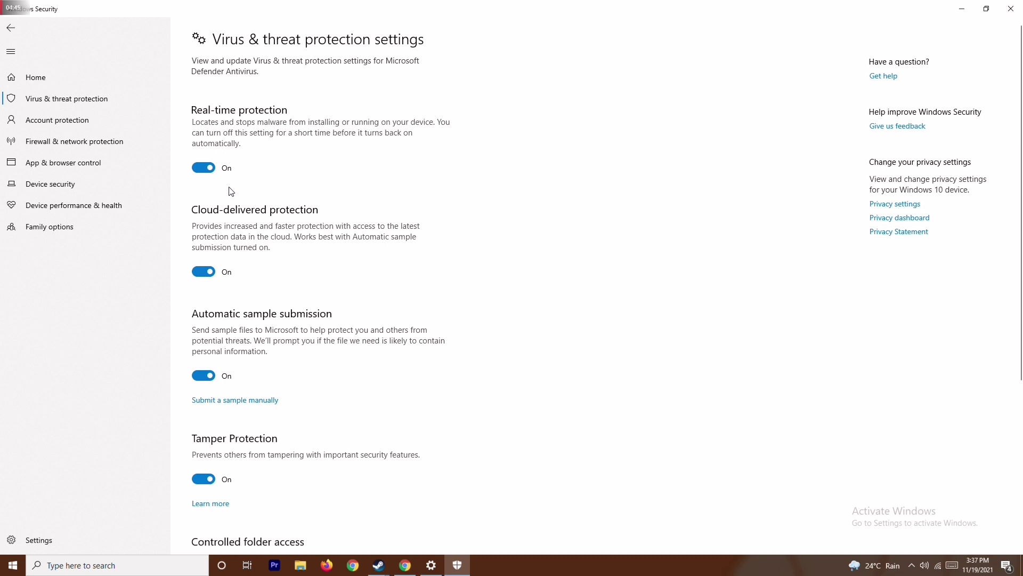
Turn off Real-time protection, approve the User Account Control request, and close Windows Security and Settings.
left_click(203, 168)
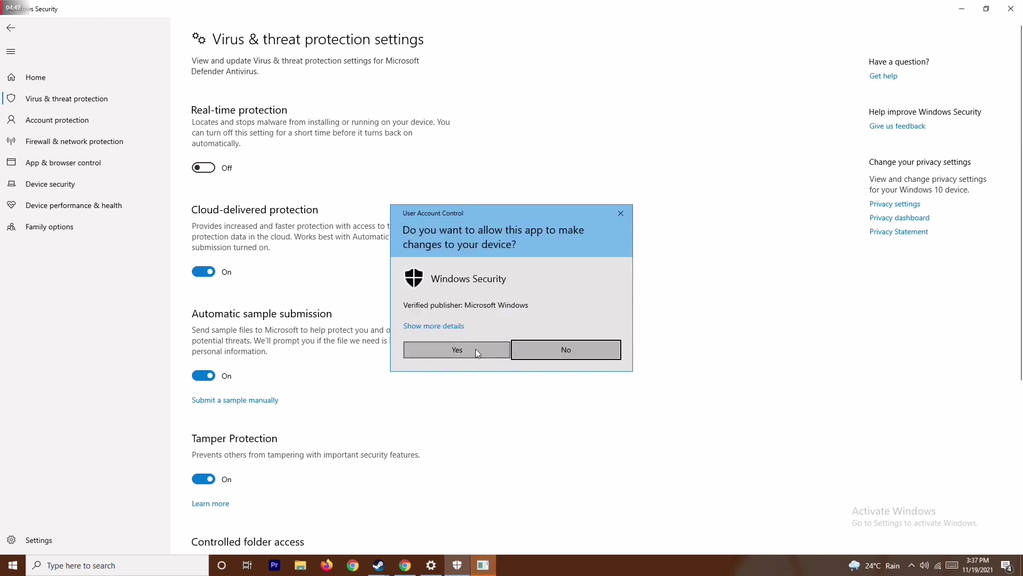
left_click(475, 349)
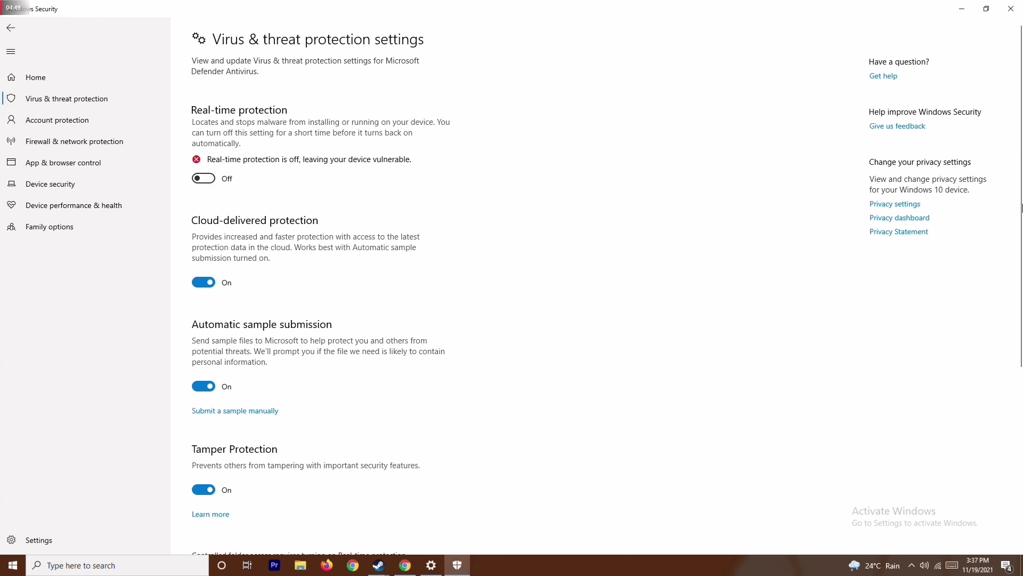
left_click(1009, 9)
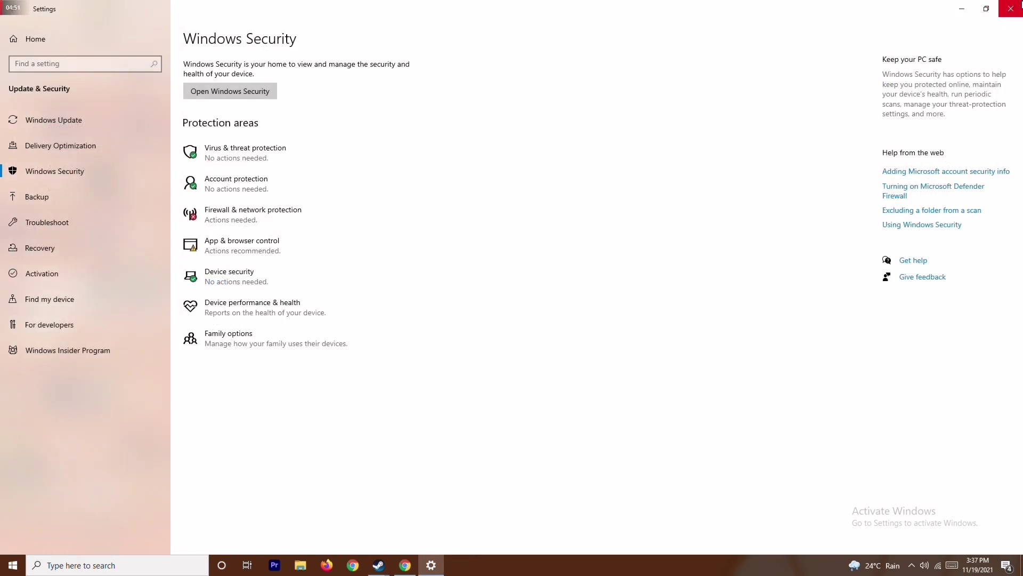
left_click(1019, 5)
right_click(412, 245)
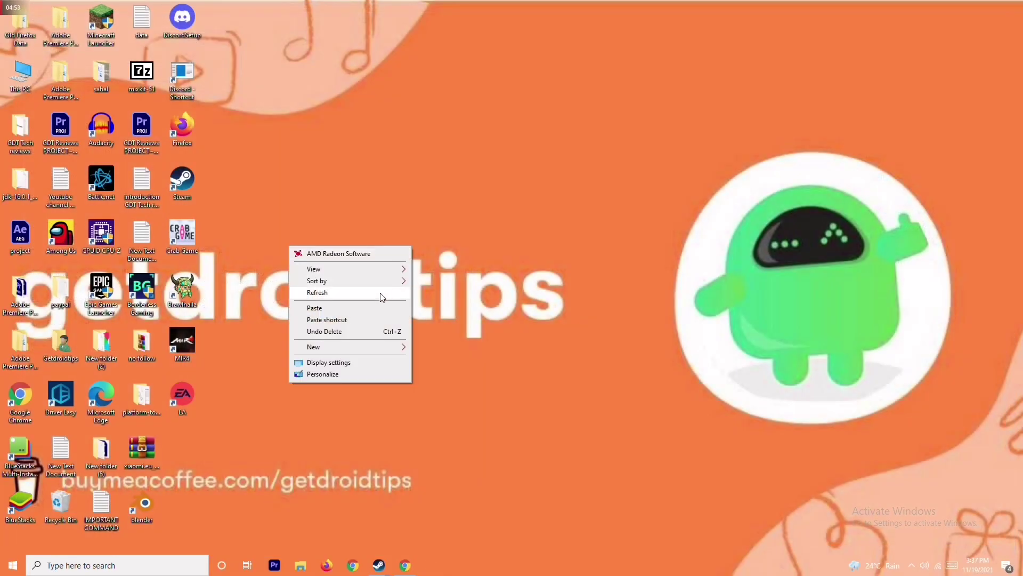
left_click(383, 296)
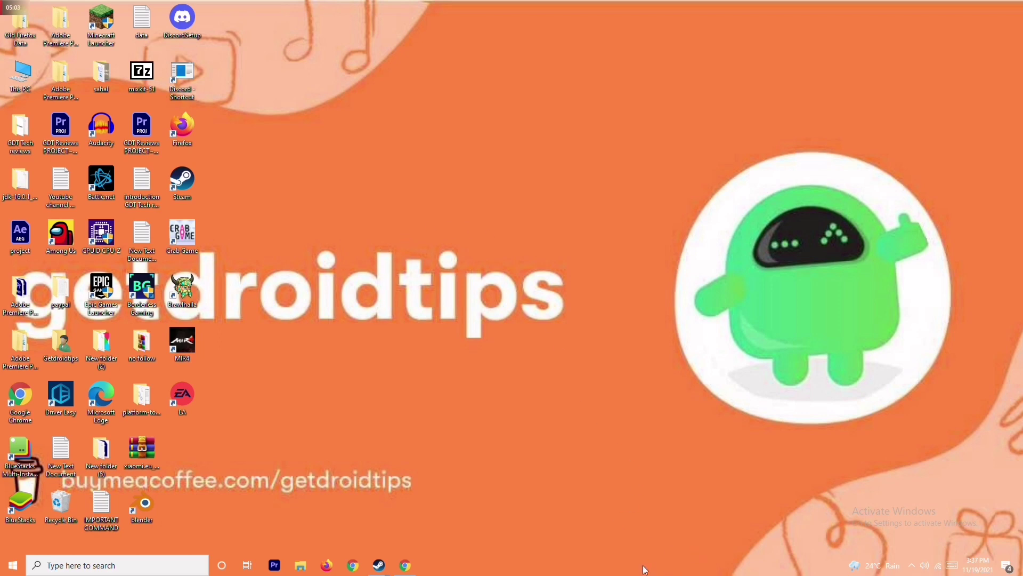
right_click(674, 567)
left_click(422, 235)
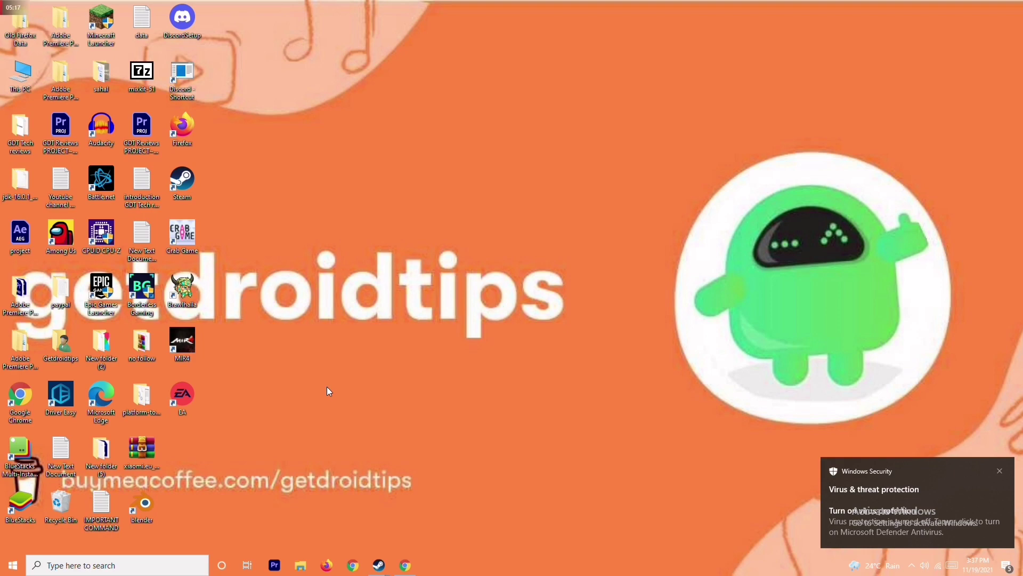
Switch to the main Steam library window.
mouse_move(377, 562)
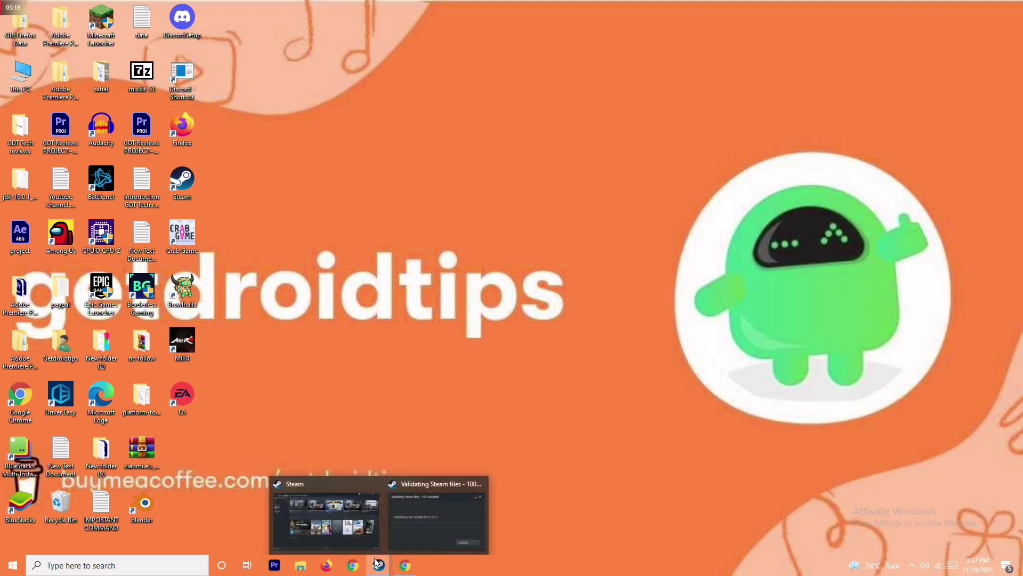
left_click(359, 510)
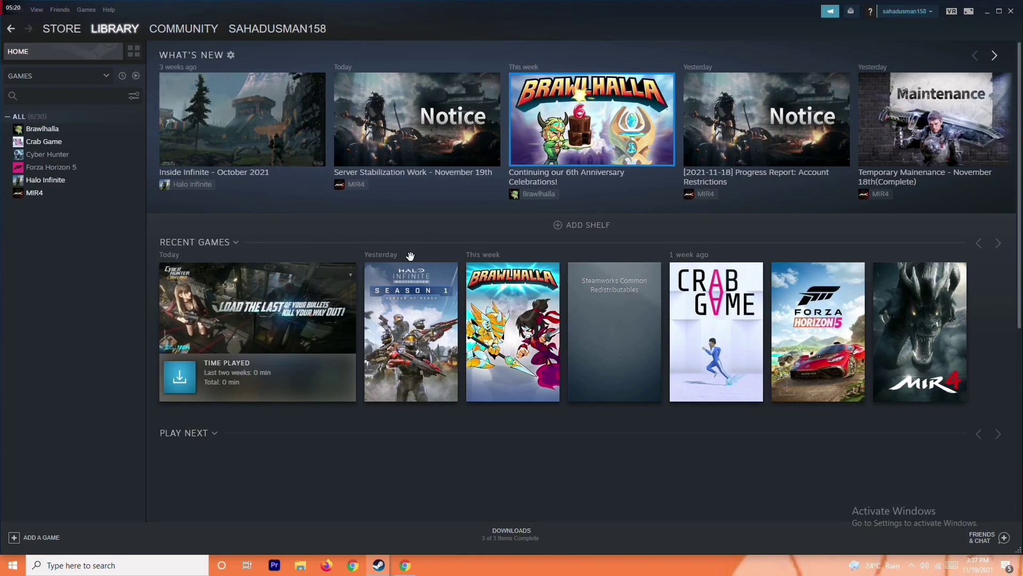
right_click(85, 169)
mouse_move(113, 221)
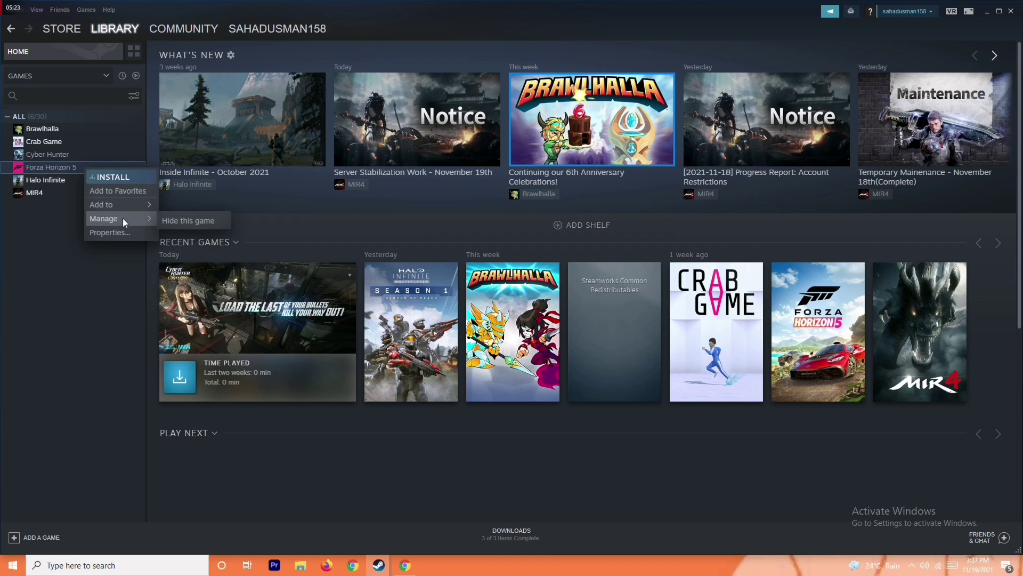
mouse_move(146, 207)
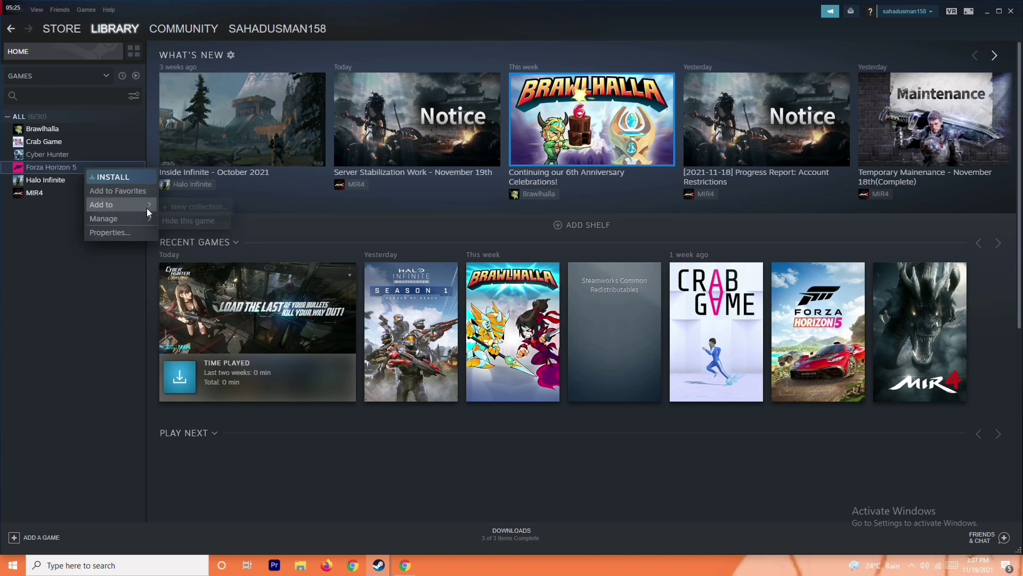
left_click(66, 257)
left_click(80, 168)
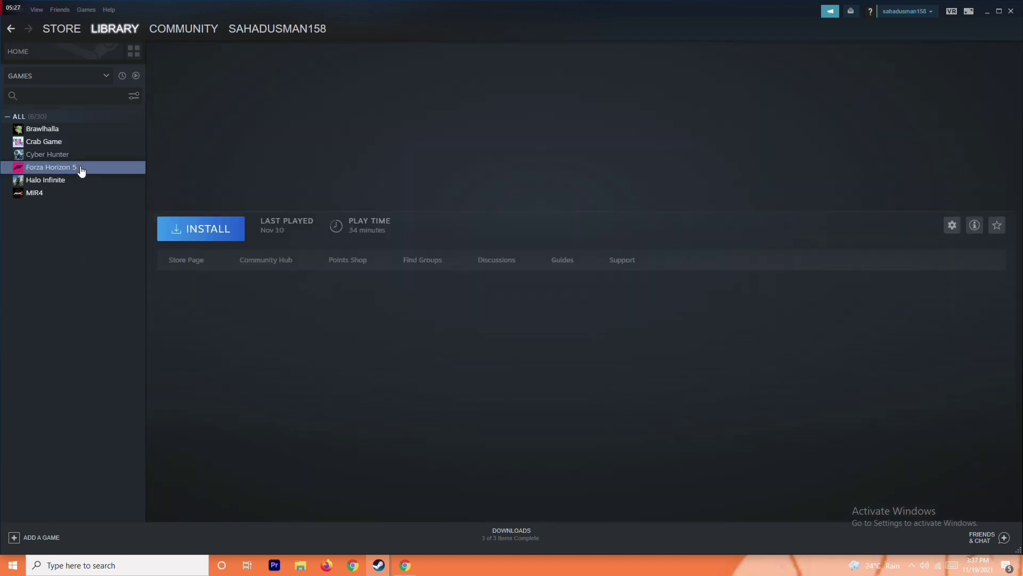
Select Crab Game in the library, review its Manage options such as Uninstall, then dismiss them and minimize Steam.
left_click(56, 145)
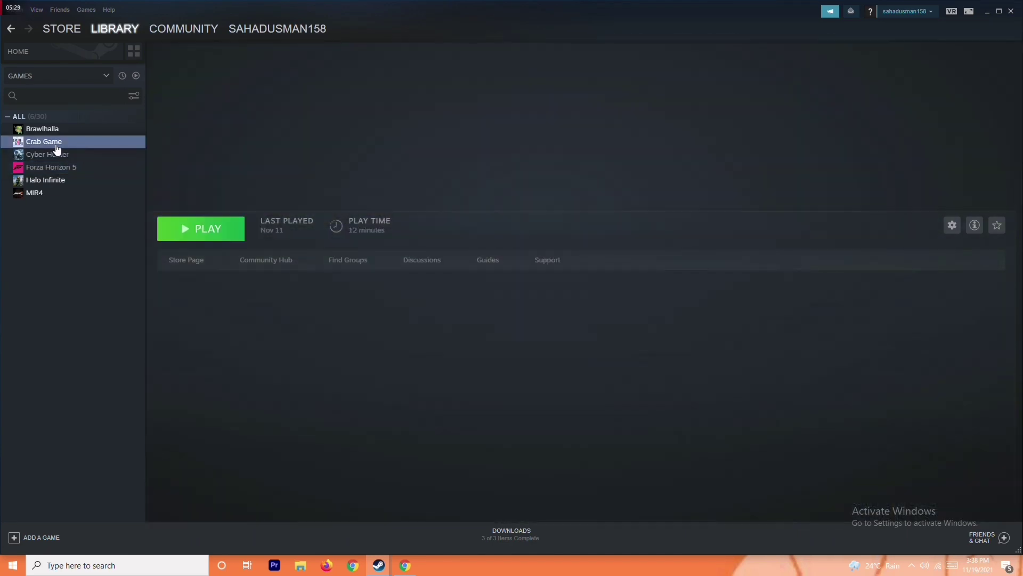
right_click(91, 144)
mouse_move(122, 197)
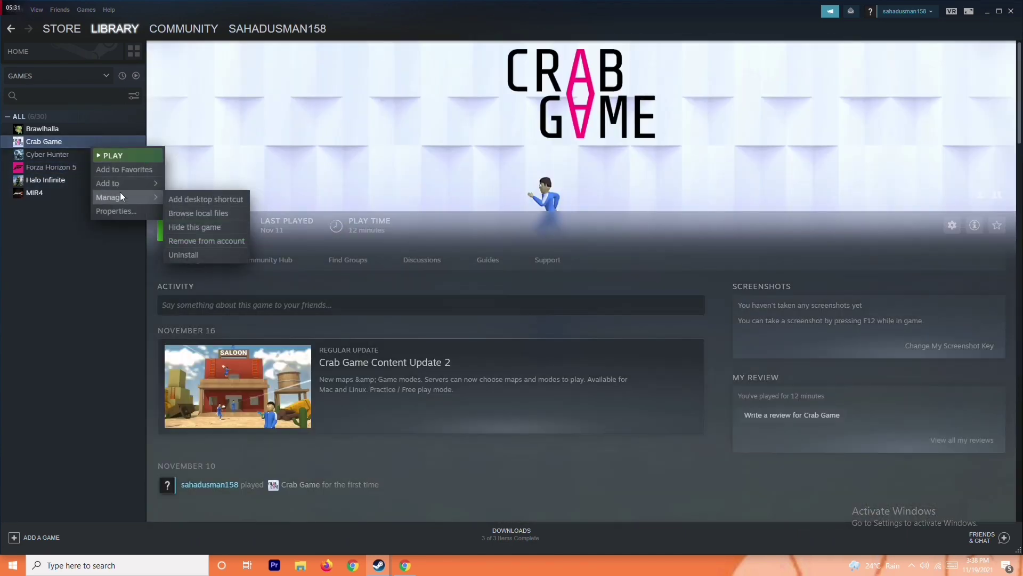
left_click(77, 296)
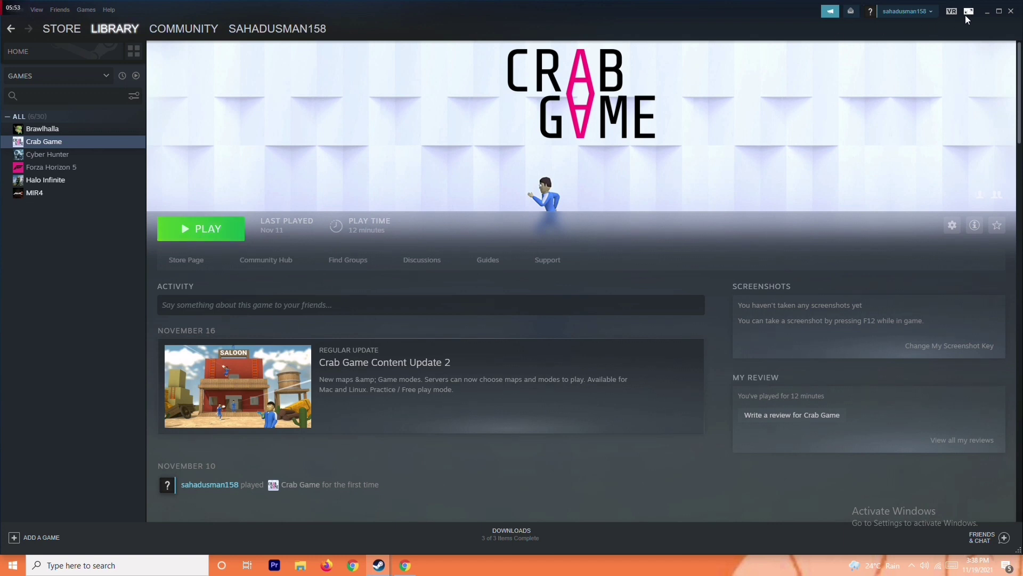
left_click(986, 11)
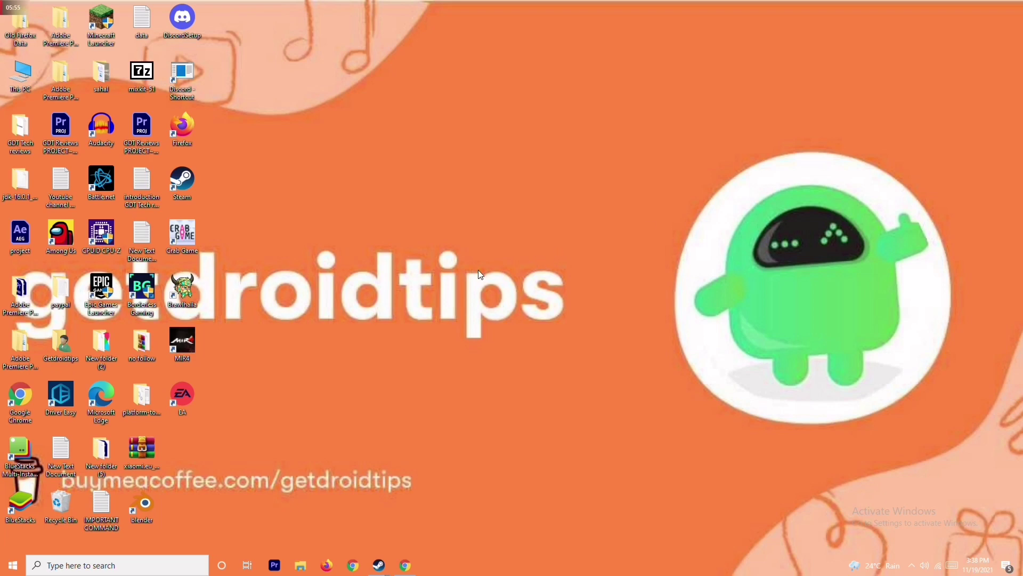